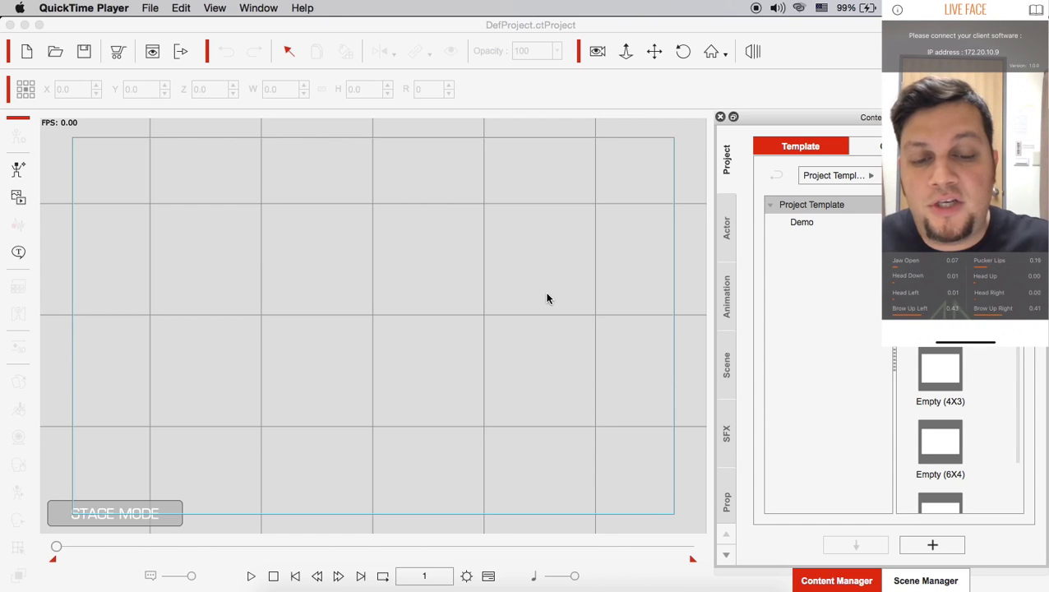
Add Ted_F from Character > 1_G3 Human to the stage at Z 30, moved left to X -68.5
left_click(727, 229)
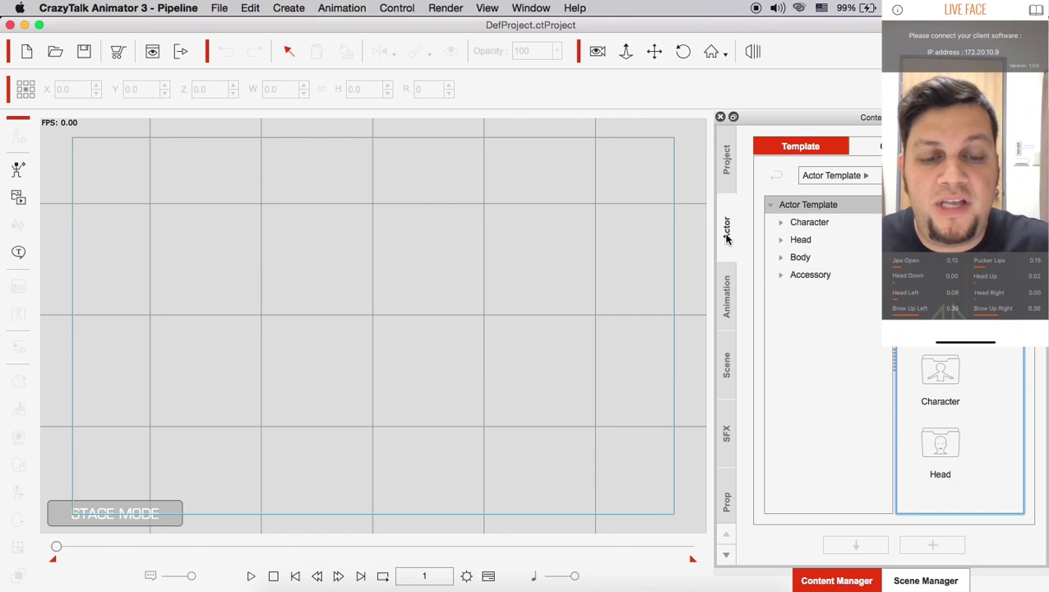
left_click(782, 222)
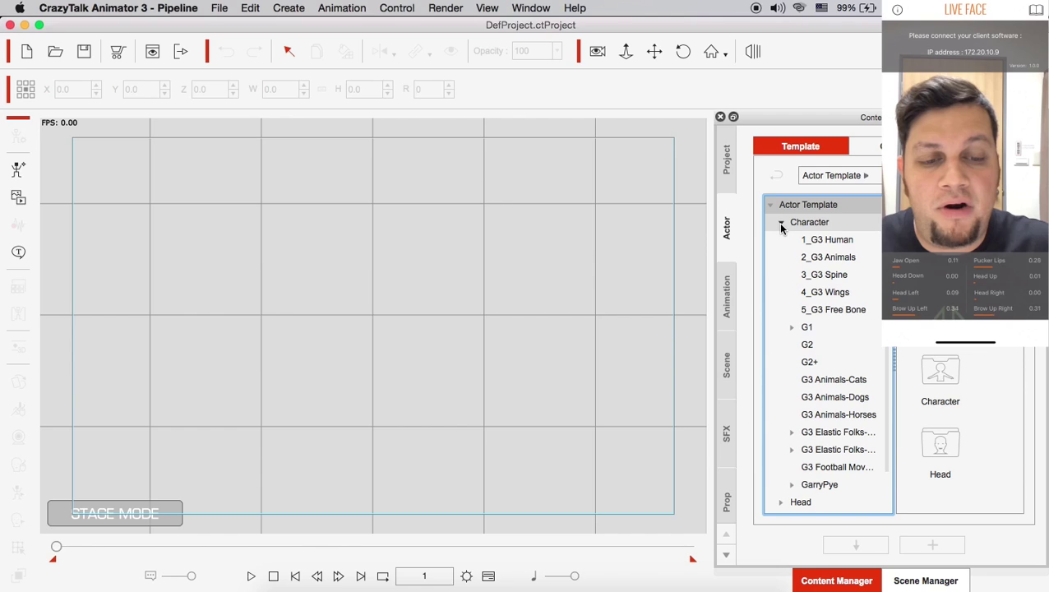
left_click(828, 241)
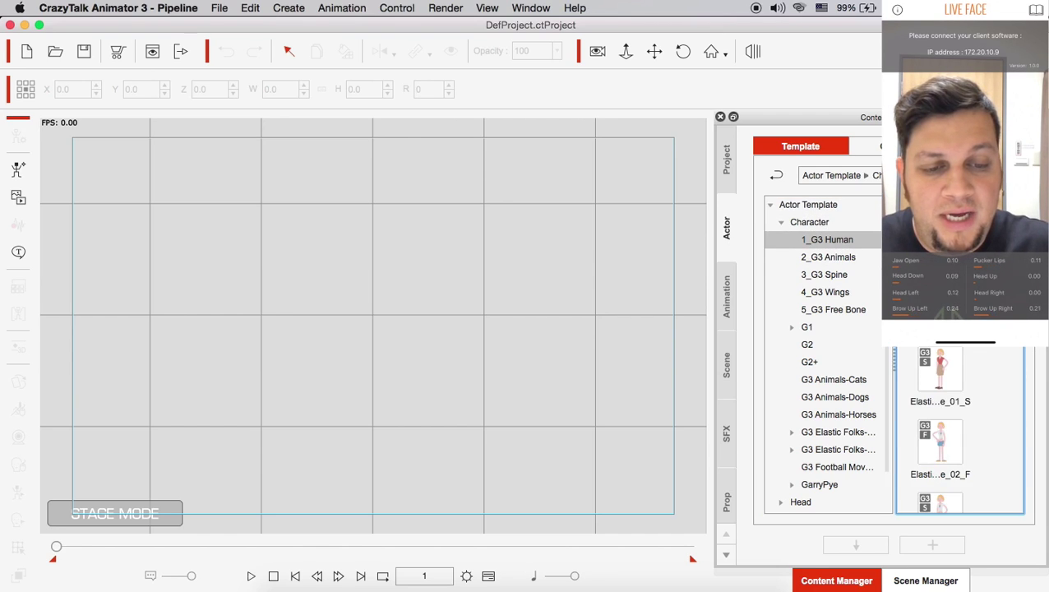
scroll(954, 350, "down", 5)
scroll(954, 350, "up", 3)
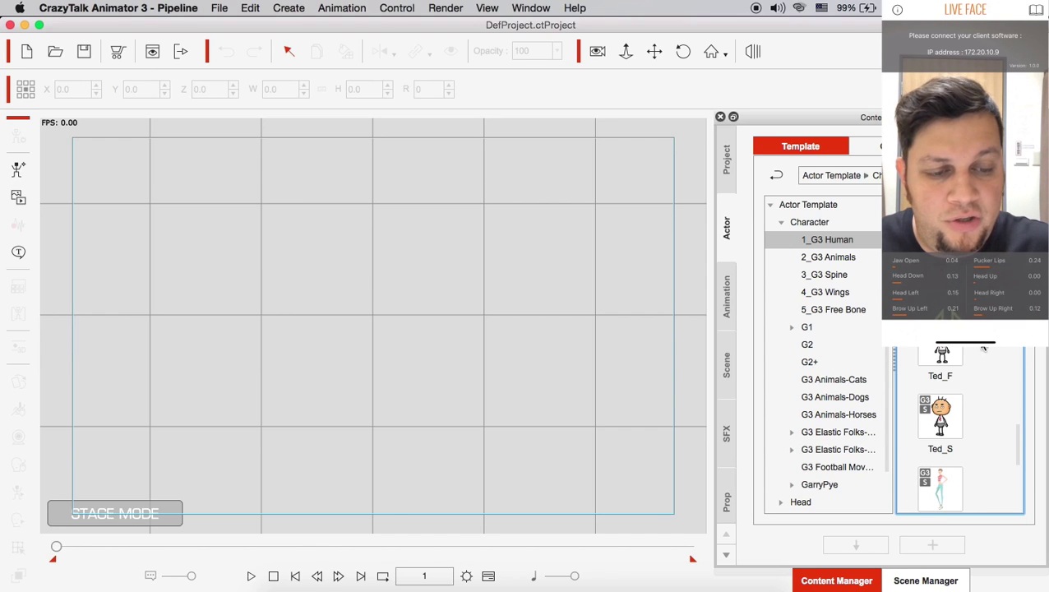
double_click(940, 417)
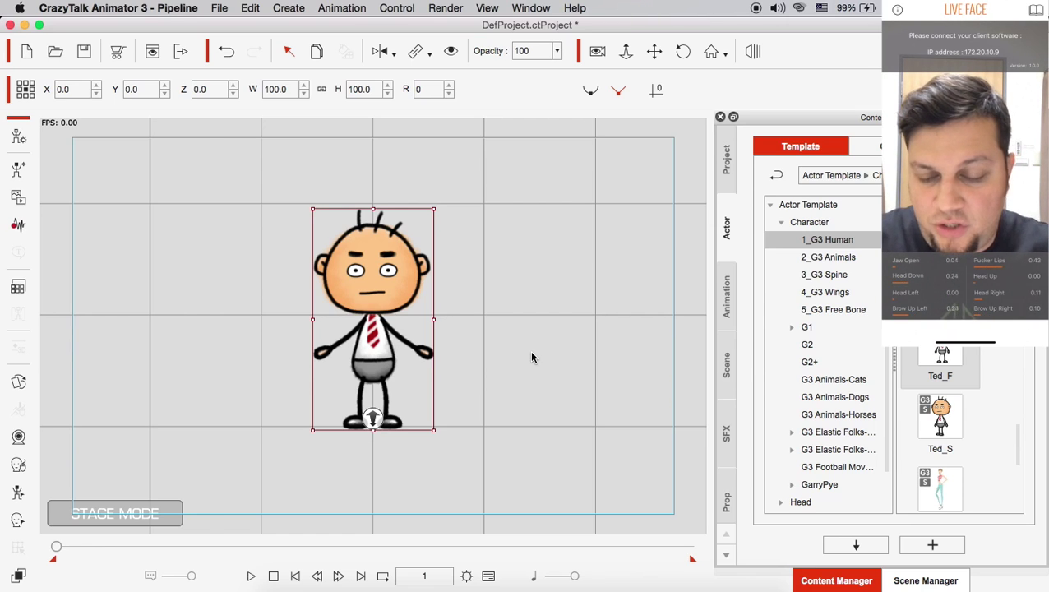
scroll(406, 314, "up", 3)
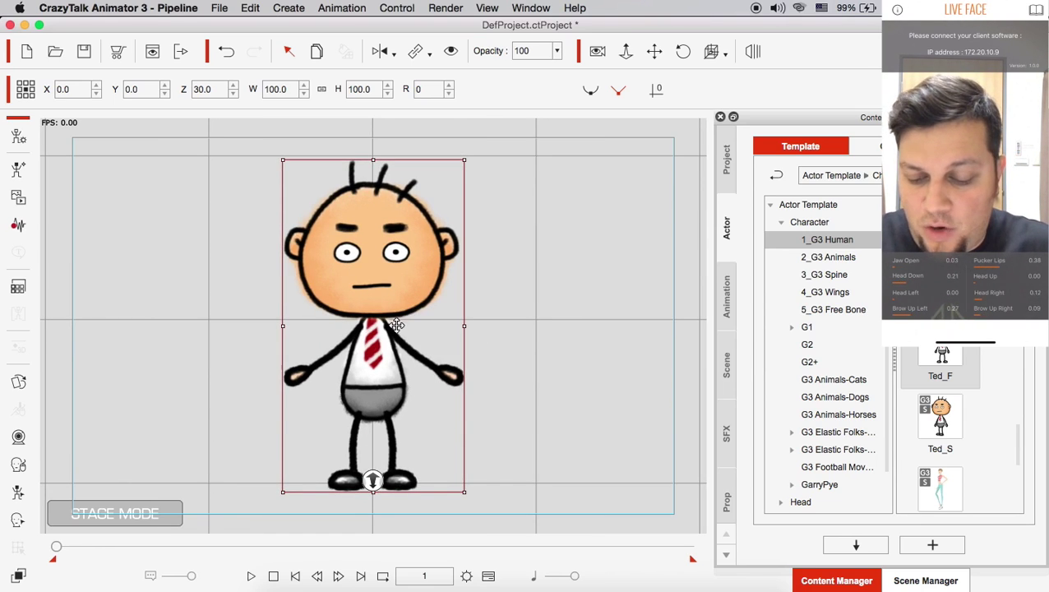
left_click_drag(378, 300, 262, 299)
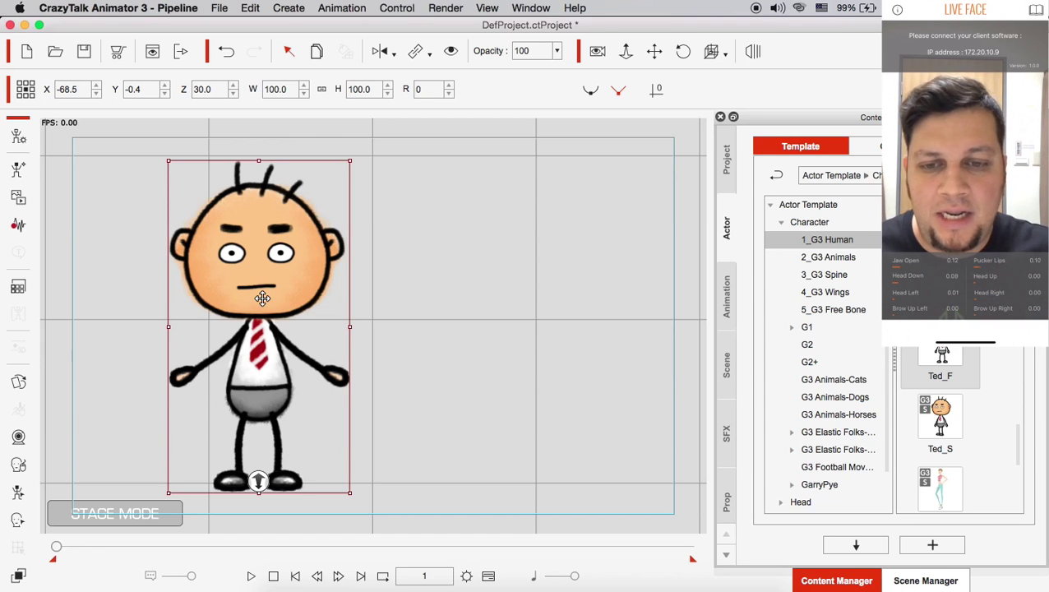
Connect Facial Mocap to the live face tracking app and preview Ted mirroring the face
left_click(18, 437)
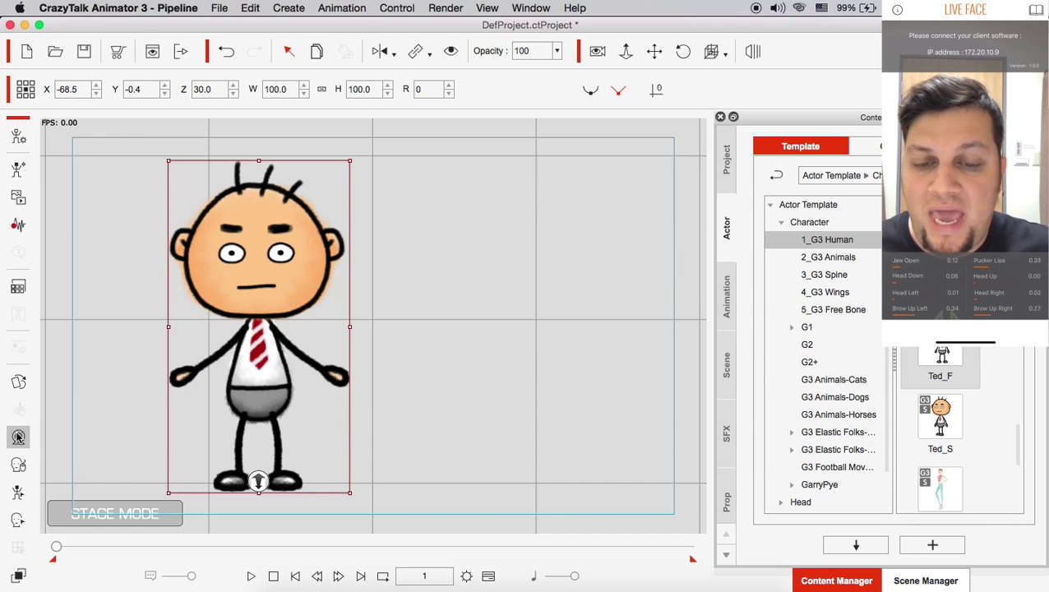
left_click_drag(591, 146, 526, 101)
left_click(467, 132)
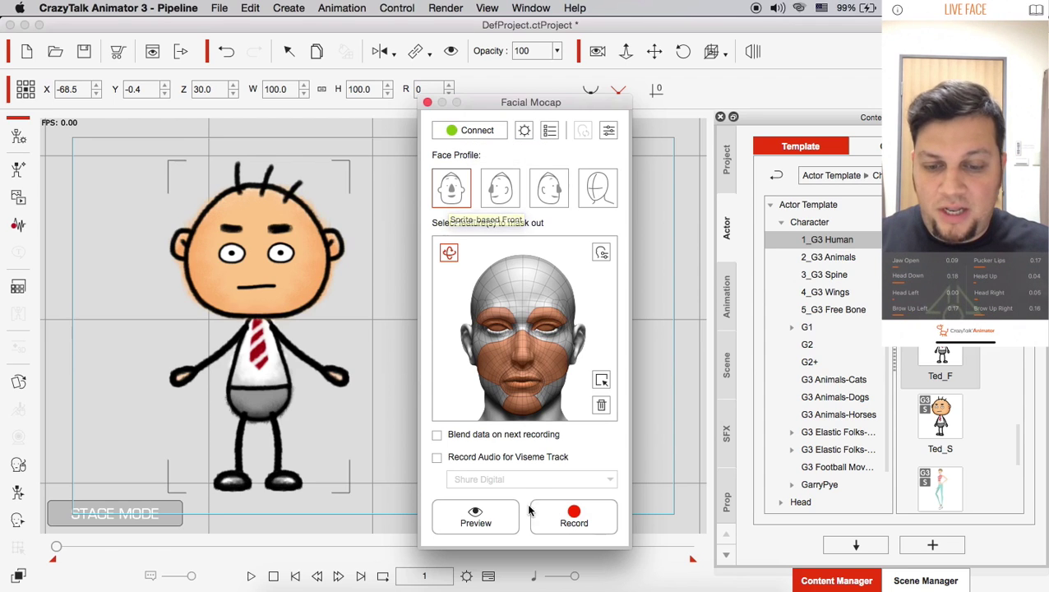
left_click(494, 523)
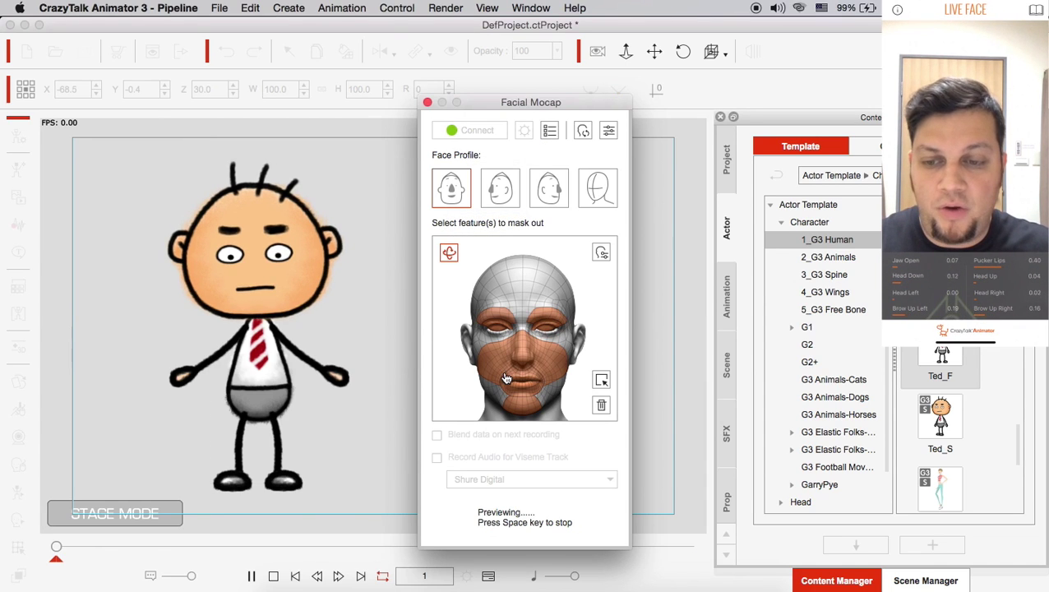
In Strength Settings, set Global to 101, Brow to 101 and Eyelid to 104
left_click(581, 130)
left_click_drag(792, 194, 739, 113)
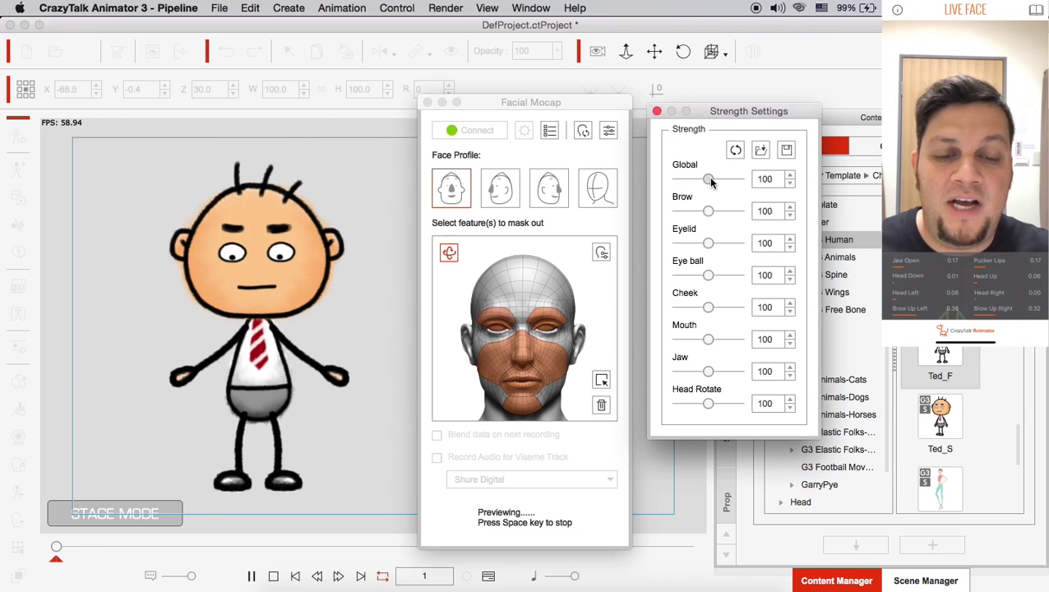
mouse_move(710, 177)
left_mouse_down()
mouse_move(745, 176)
mouse_move(697, 184)
mouse_move(747, 185)
mouse_move(709, 178)
left_mouse_up()
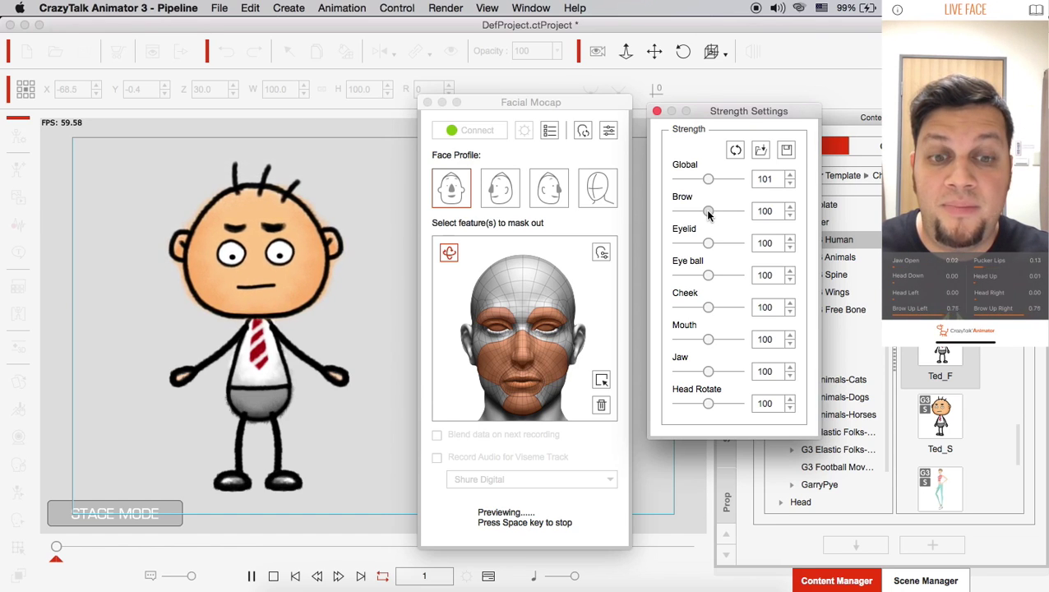
mouse_move(709, 212)
left_mouse_down()
mouse_move(755, 211)
mouse_move(710, 213)
left_mouse_up()
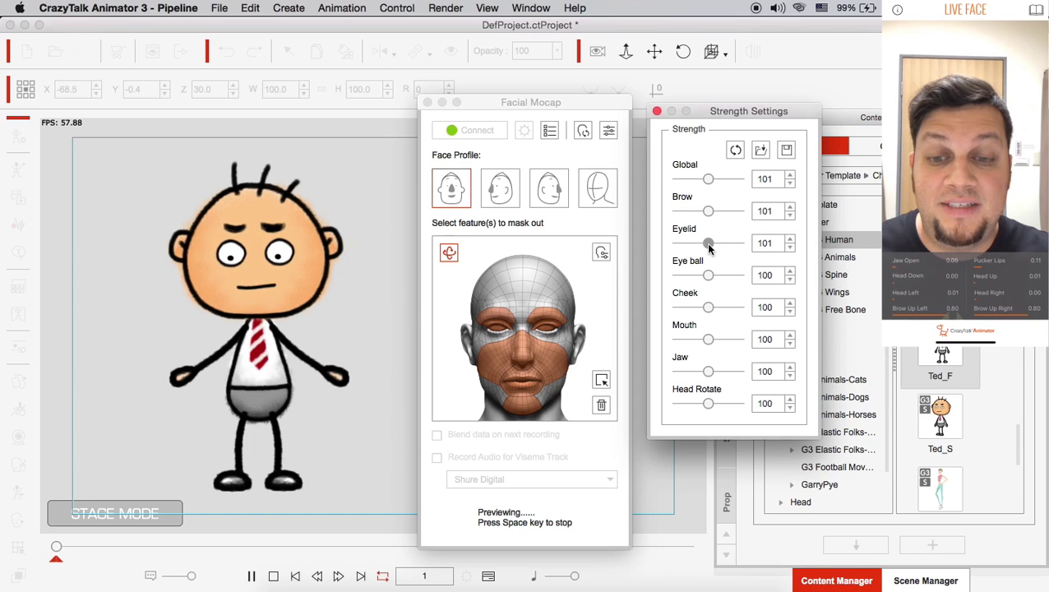
mouse_move(708, 245)
left_mouse_down()
mouse_move(742, 244)
mouse_move(680, 245)
mouse_move(742, 243)
mouse_move(696, 244)
mouse_move(712, 246)
left_mouse_up()
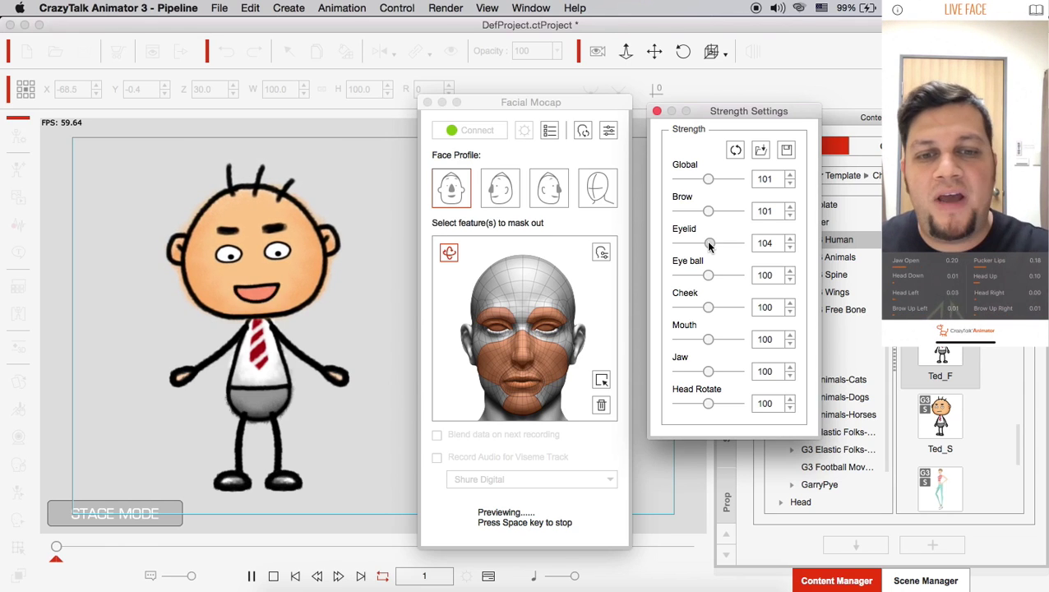
Map eyeWide_R in Expression Mapping, hide zero-value sliders and keep Eye Enlarge Right at 100
left_click(657, 111)
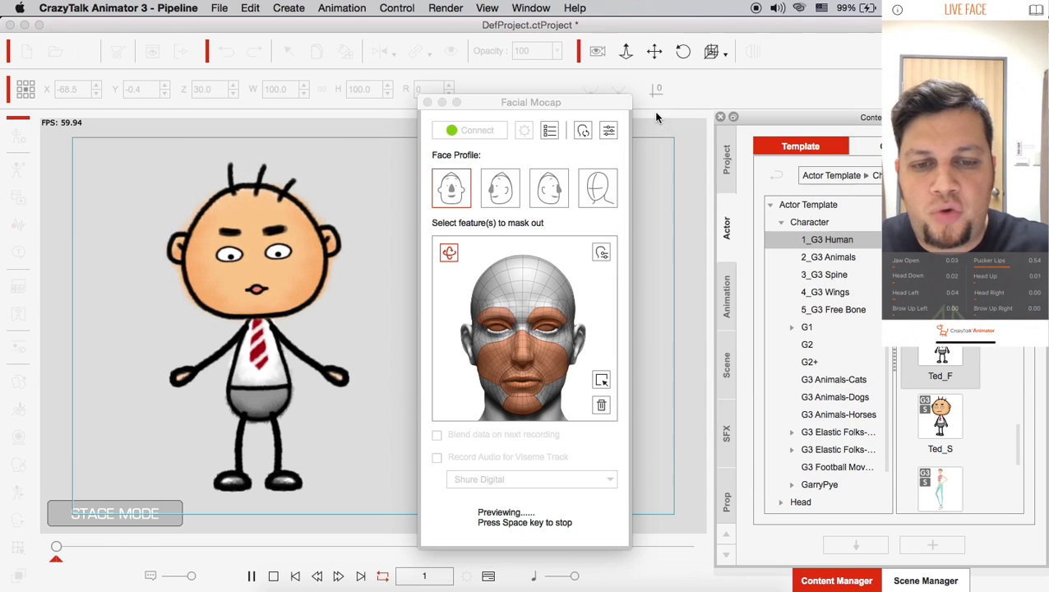
left_click(603, 255)
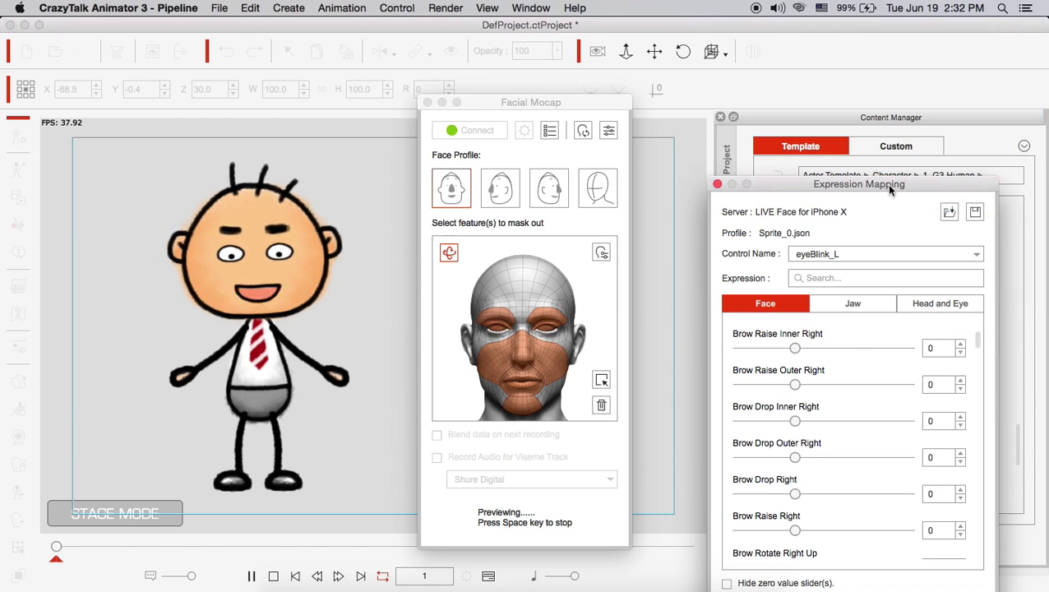
left_click_drag(886, 184, 838, 74)
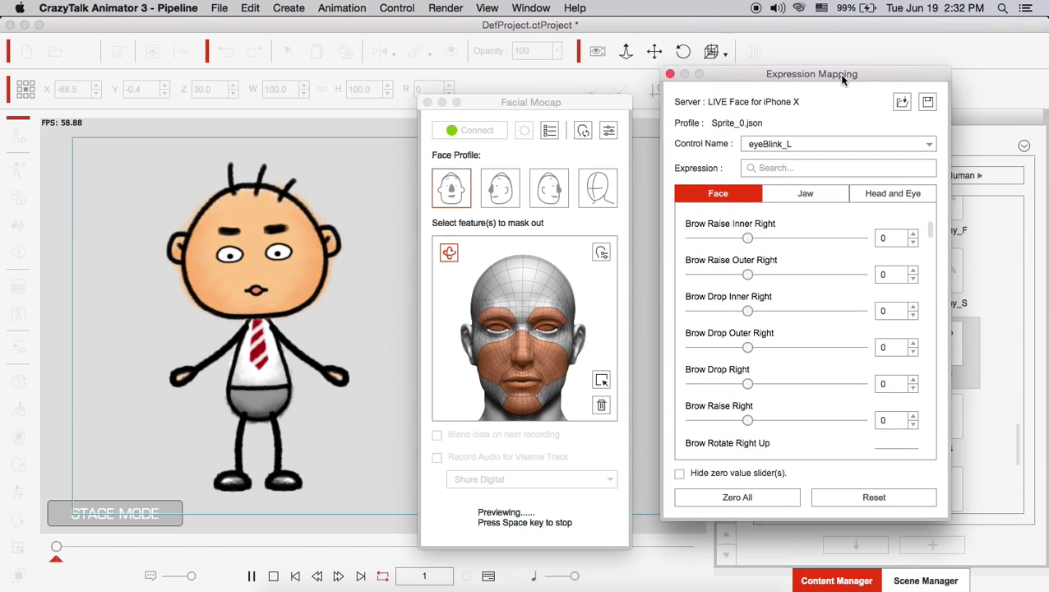
left_click(785, 148)
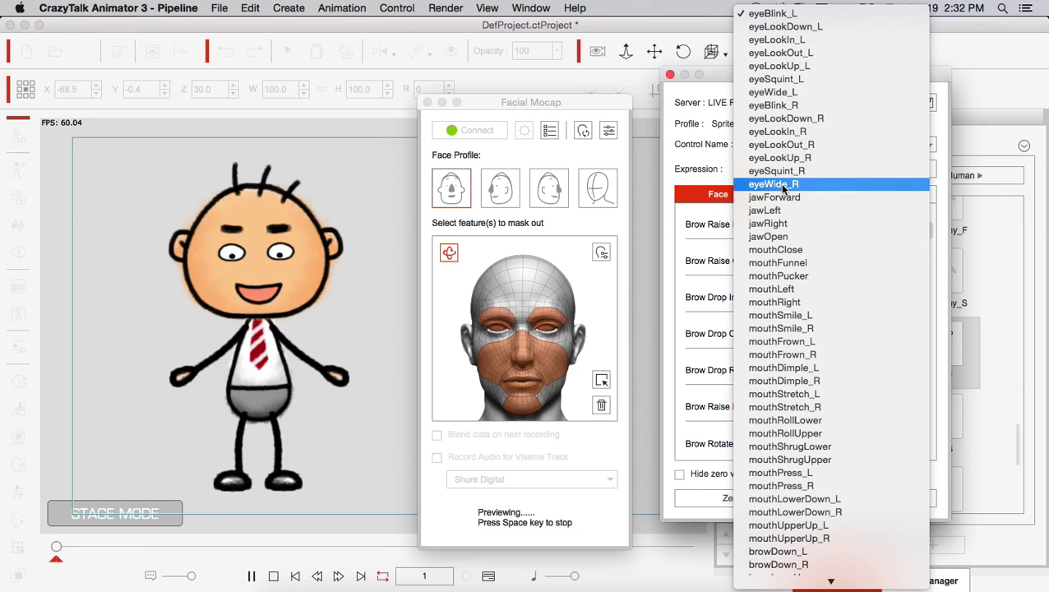
left_click(784, 188)
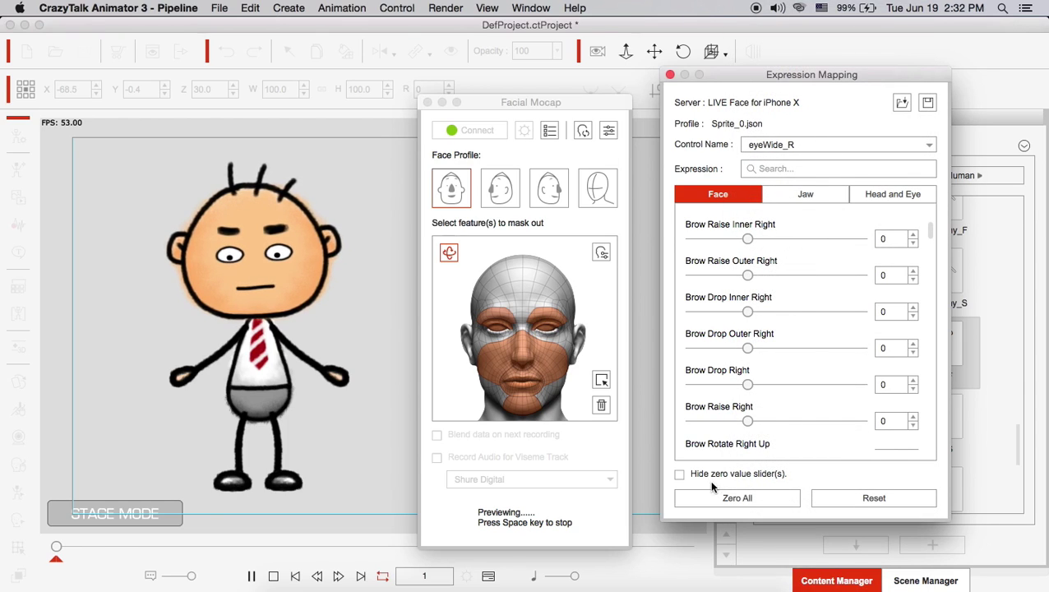
left_click(680, 474)
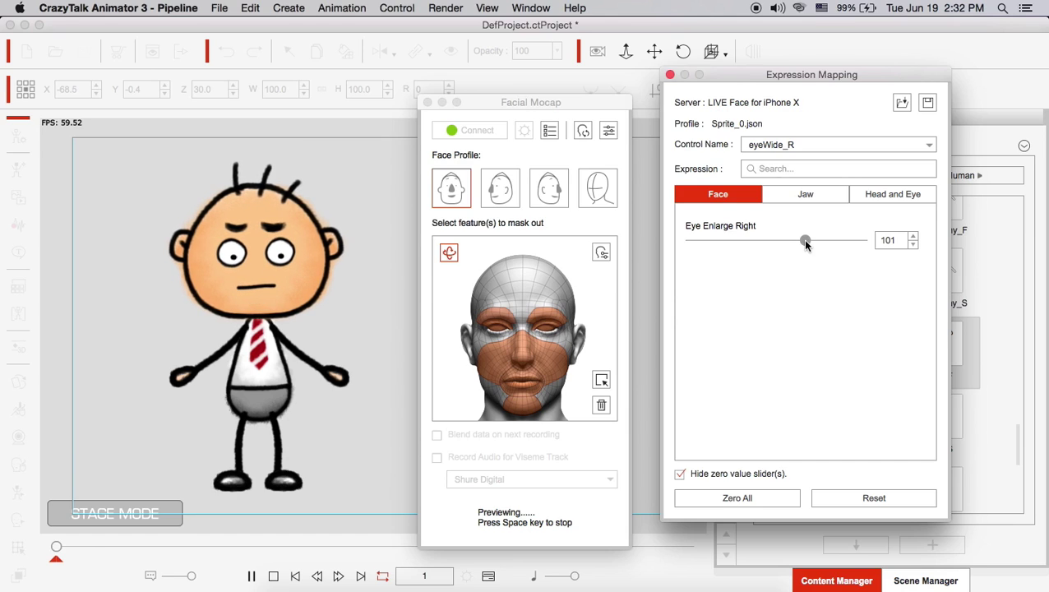
mouse_move(805, 241)
left_mouse_down()
mouse_move(862, 243)
mouse_move(791, 245)
mouse_move(892, 245)
mouse_move(804, 245)
left_mouse_up()
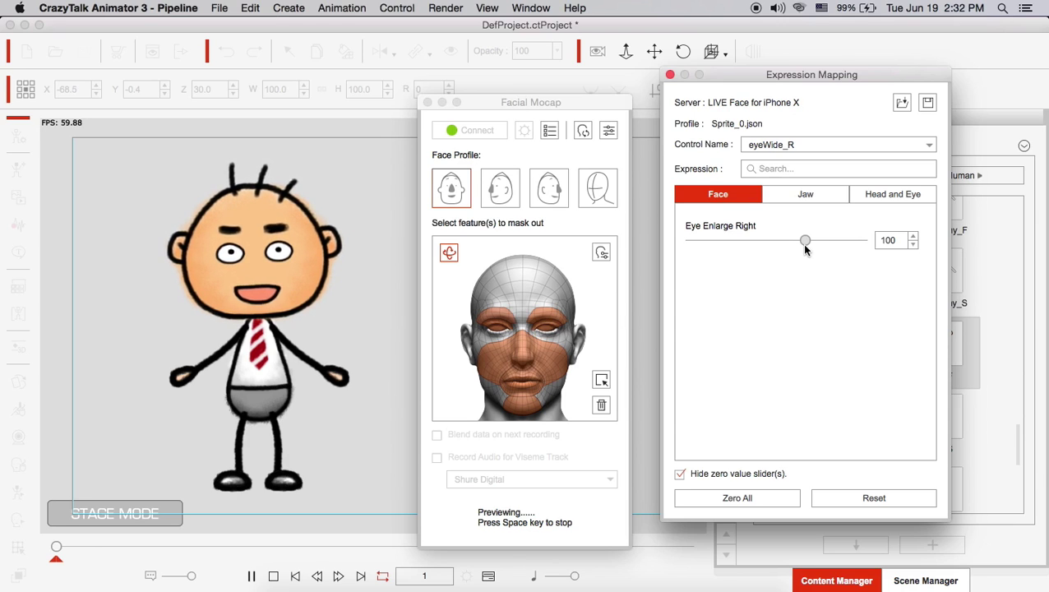
Close Expression Mapping and the Facial Mocap panel to end the live preview
left_click(672, 75)
left_click(479, 105)
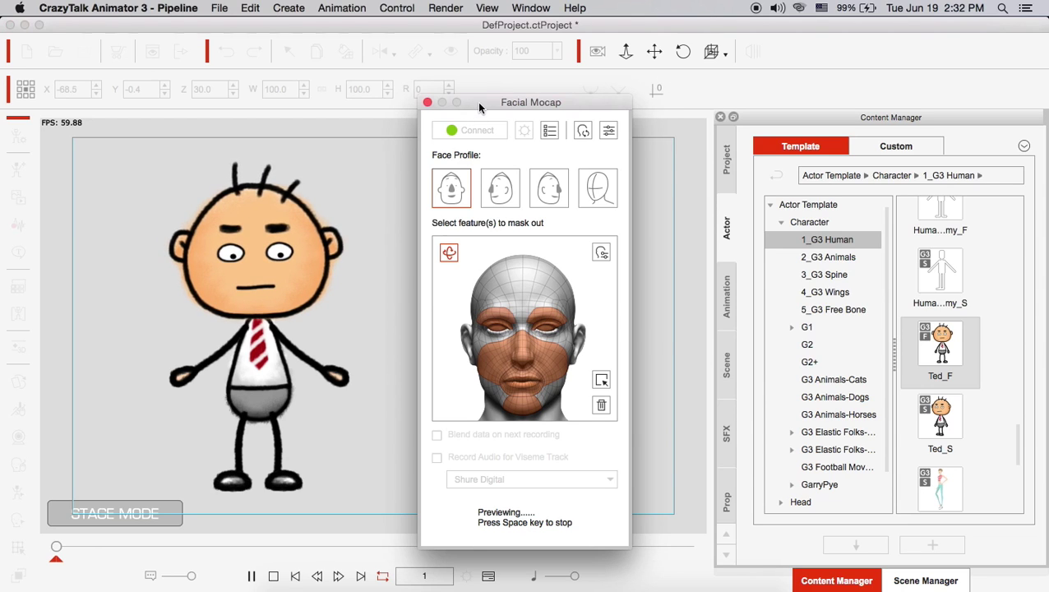
left_click(428, 103)
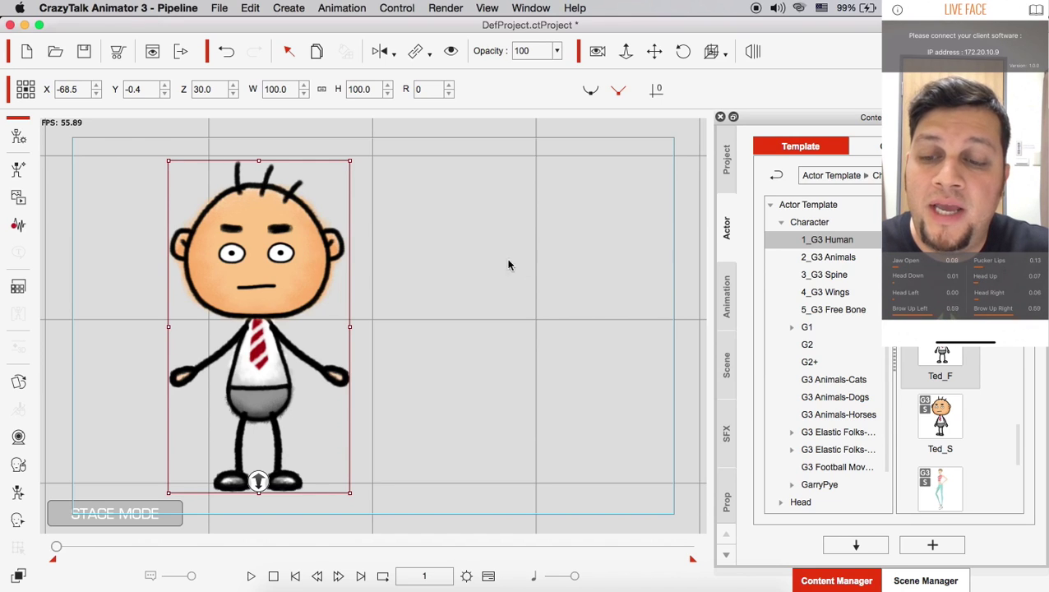
Switch Ted into Composer Mode and select his head in the bone rig
left_click(24, 143)
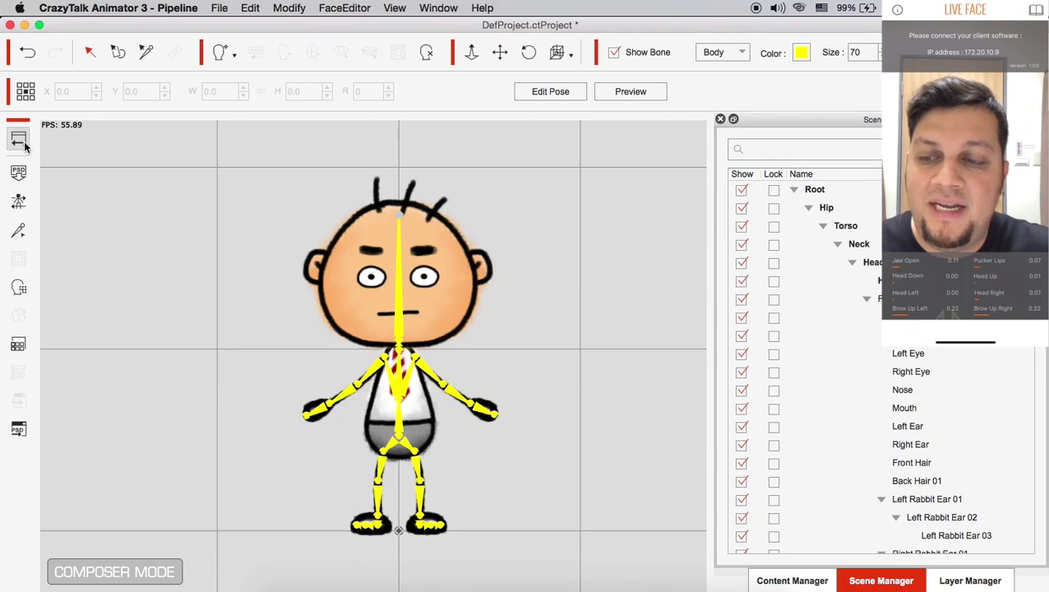
left_click(446, 261)
left_click(426, 273)
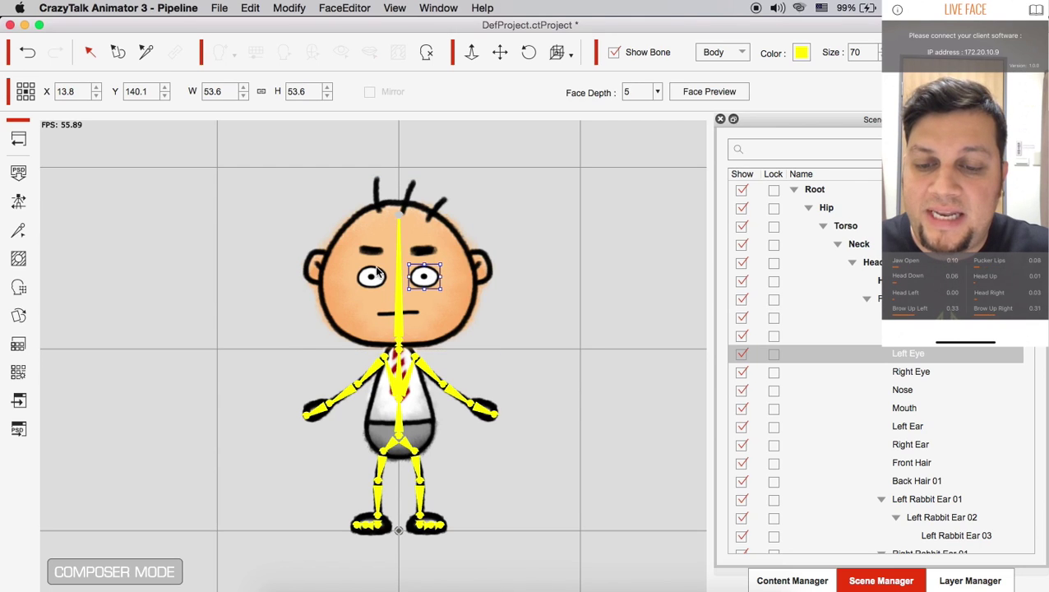
left_click(380, 230)
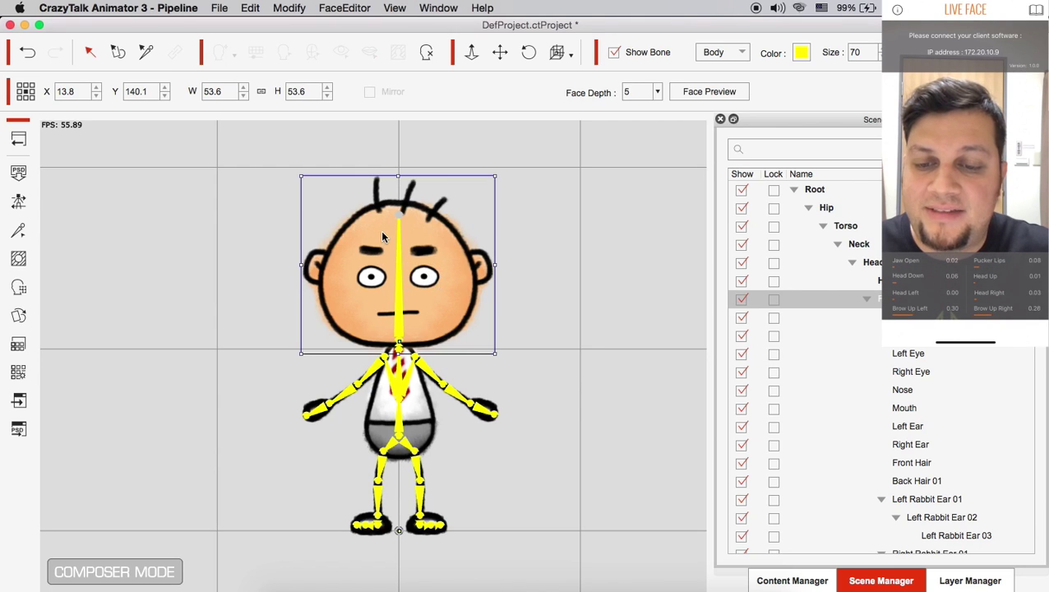
Open Facial Animation Setup for Ted and pick the Right Eye Ball in Face Part
left_click(18, 287)
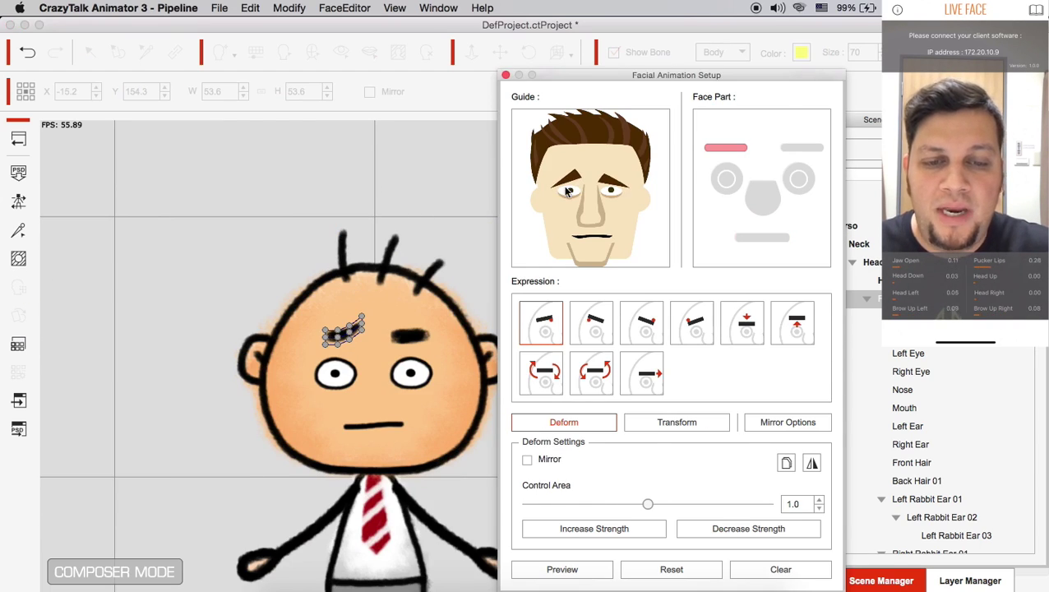
left_click_drag(717, 78, 739, 41)
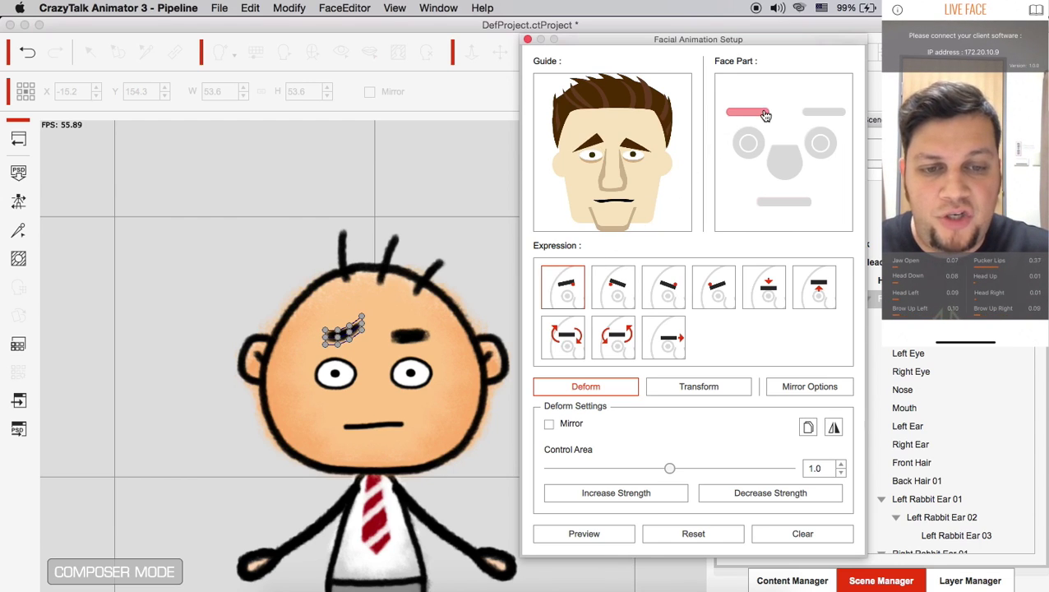
left_click(815, 114)
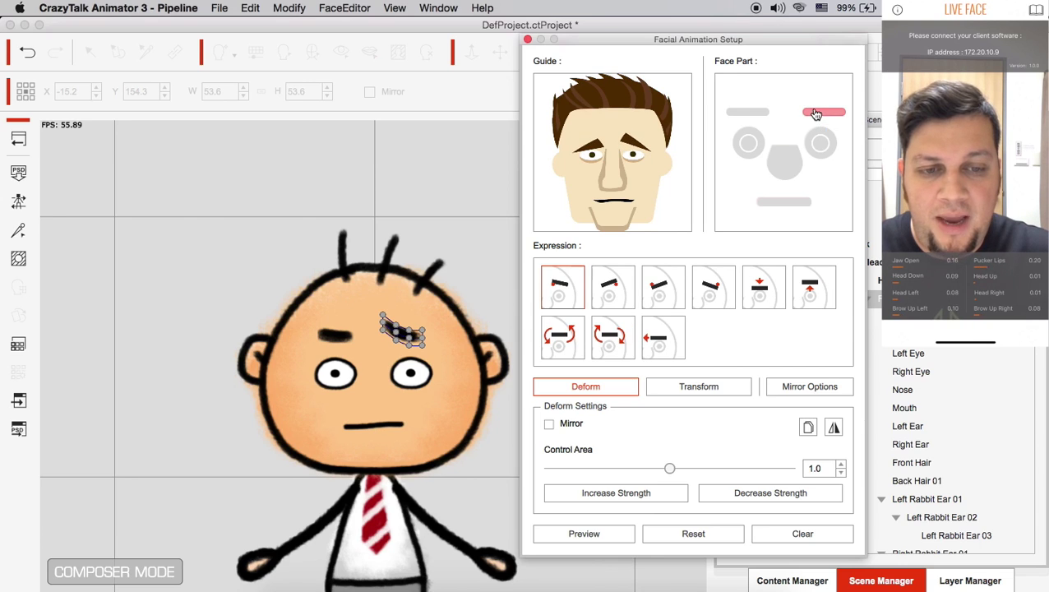
left_click(749, 145)
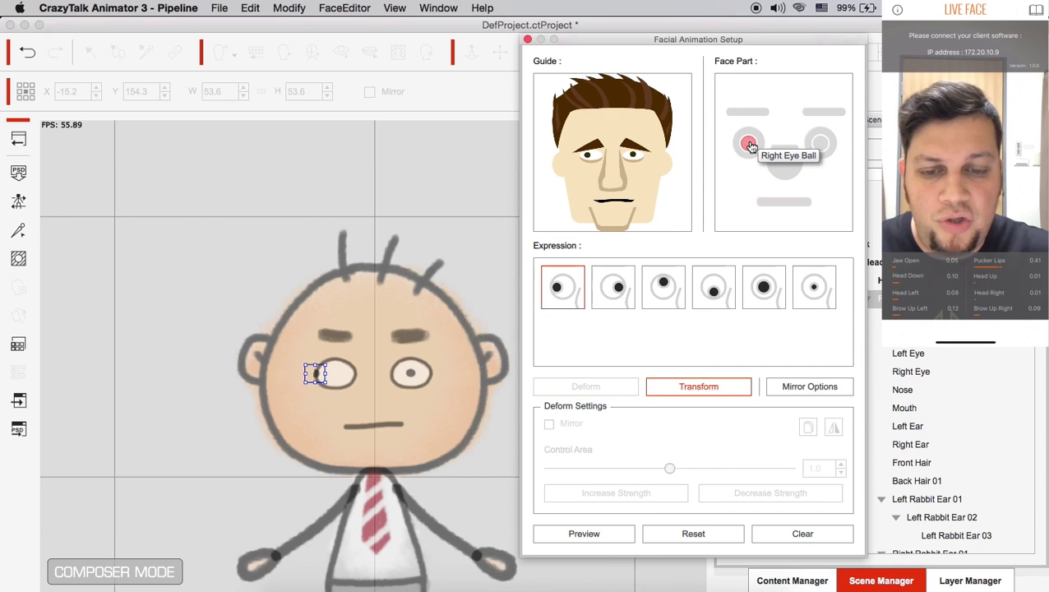
Preview the Right Pupil: Left pose, then switch Face Part to the right eye outline
left_click(627, 283)
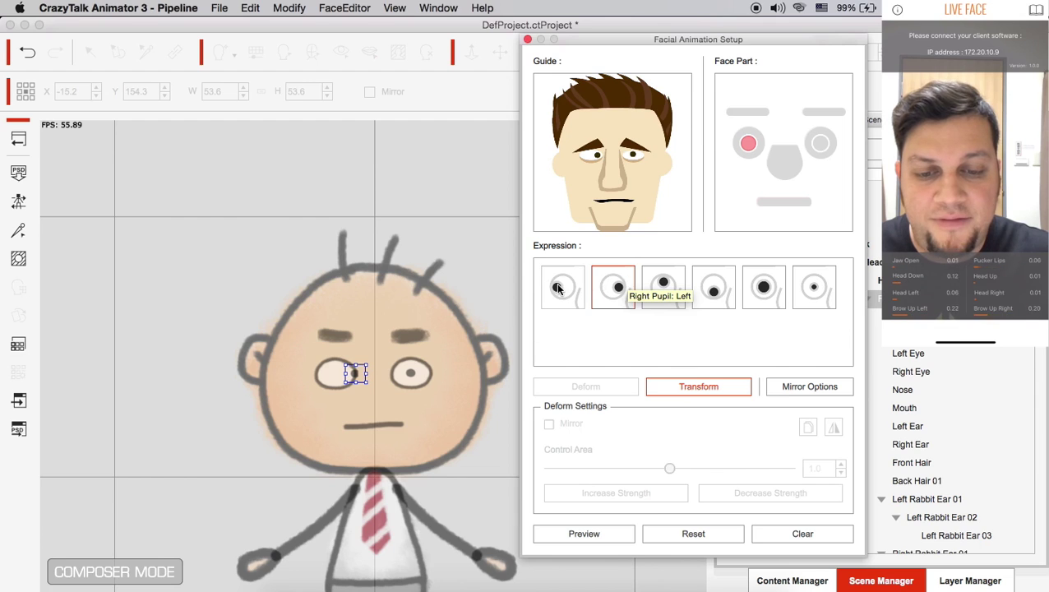
left_click(745, 161)
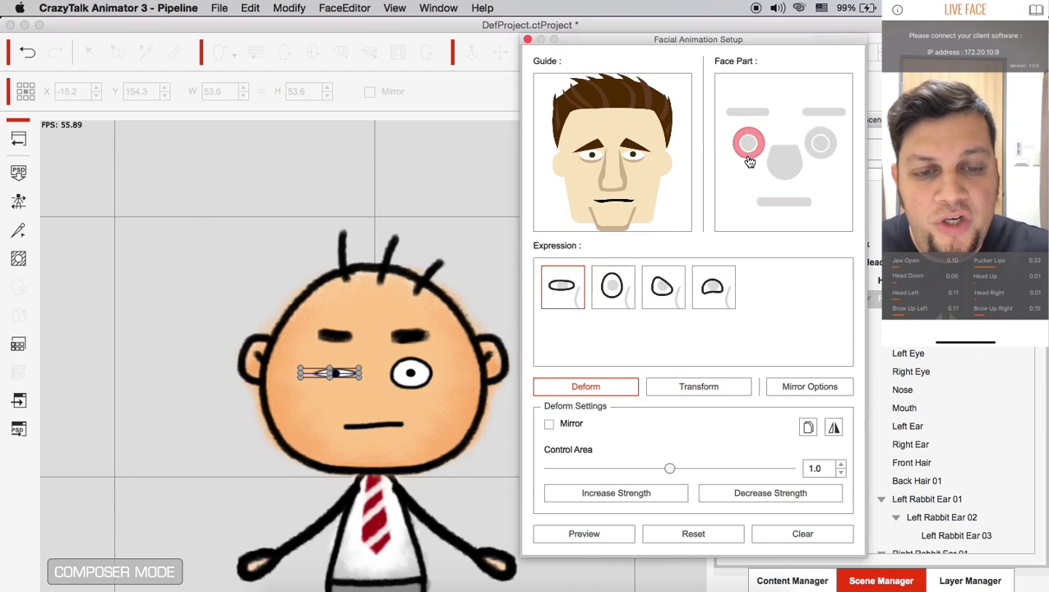
left_click(819, 143)
left_click(748, 145)
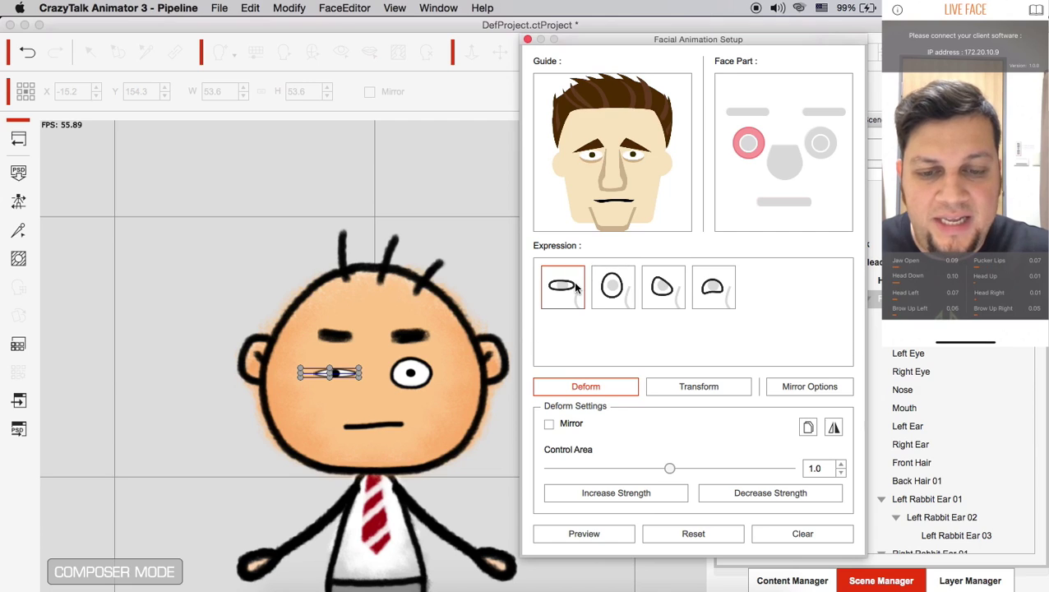
Compare Eye Enlarge, Eye Angry and Cheek Raise Right, then select Eye Enlarge Right
left_click(622, 286)
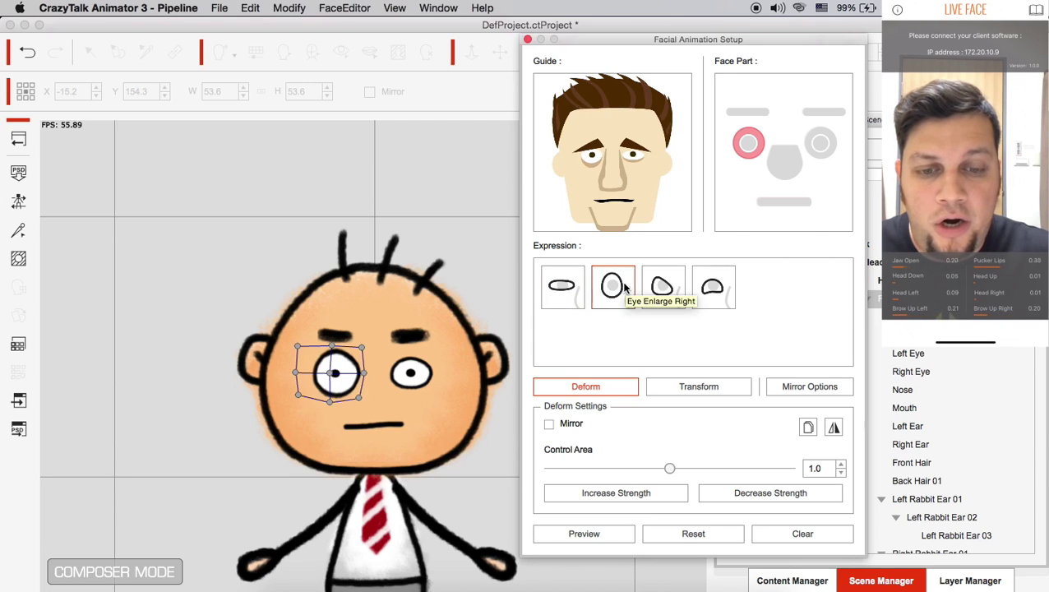
left_click(662, 282)
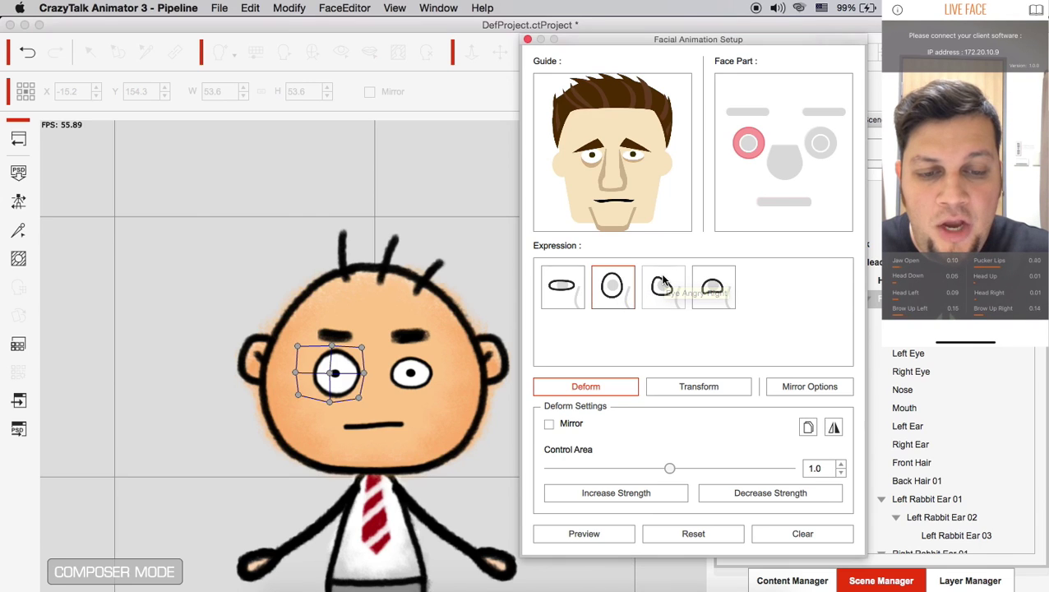
left_click(714, 286)
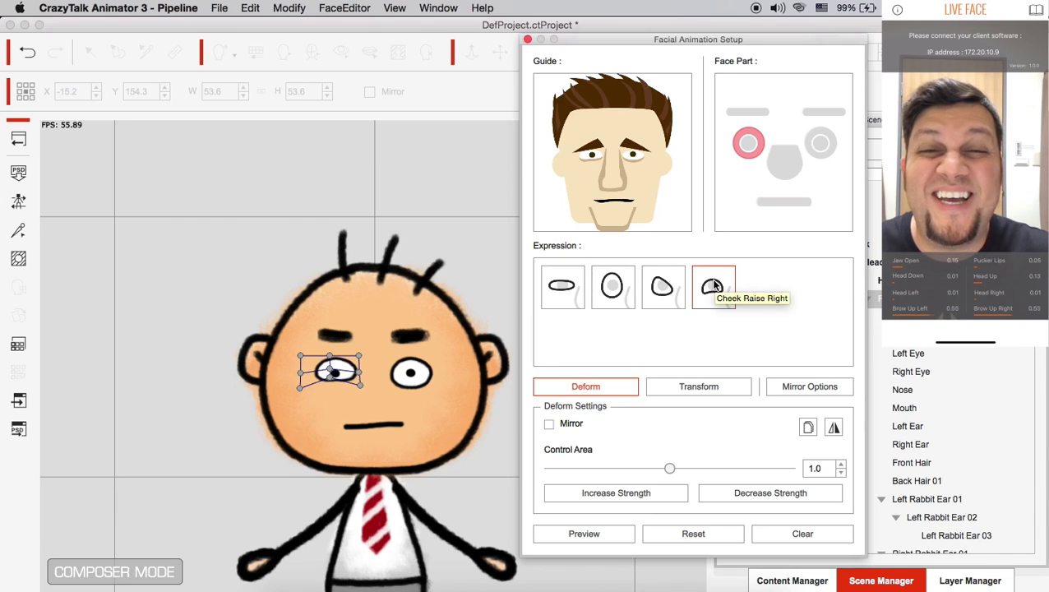
left_click(620, 300)
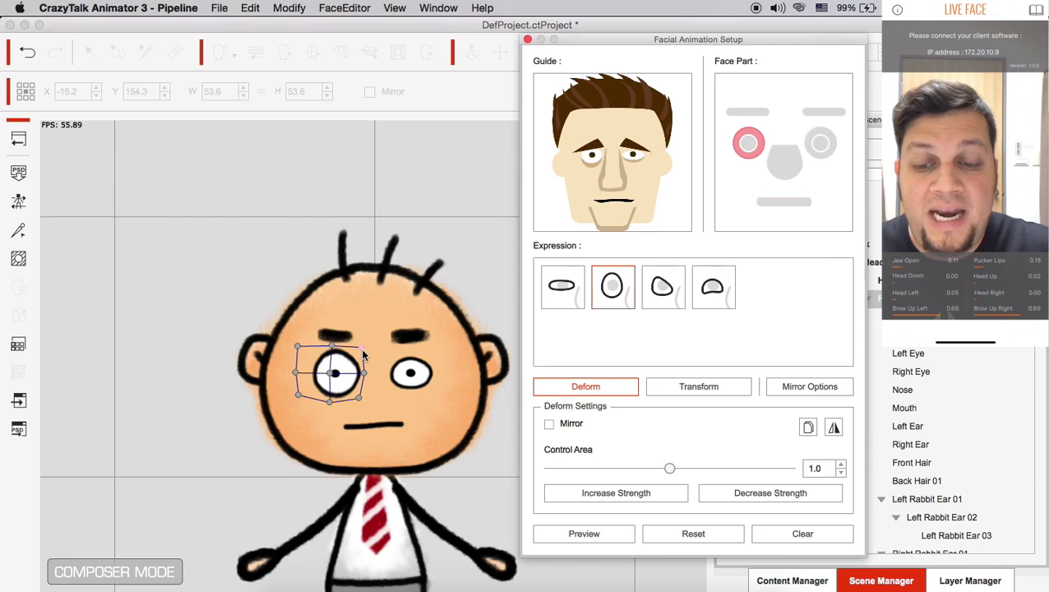
Pull the eye lattice's corner and side points outward so Ted's right eye becomes much wider
left_click_drag(364, 356, 285, 336)
left_click_drag(359, 398, 294, 414)
left_click_drag(289, 372, 286, 374)
left_click_drag(366, 375, 375, 374)
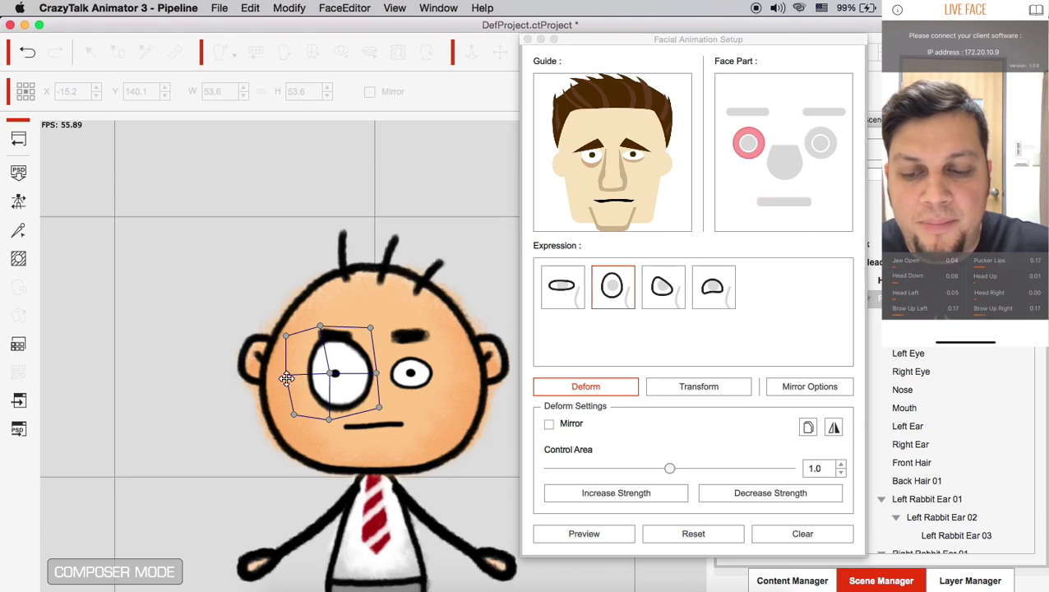
left_click_drag(285, 377, 270, 379)
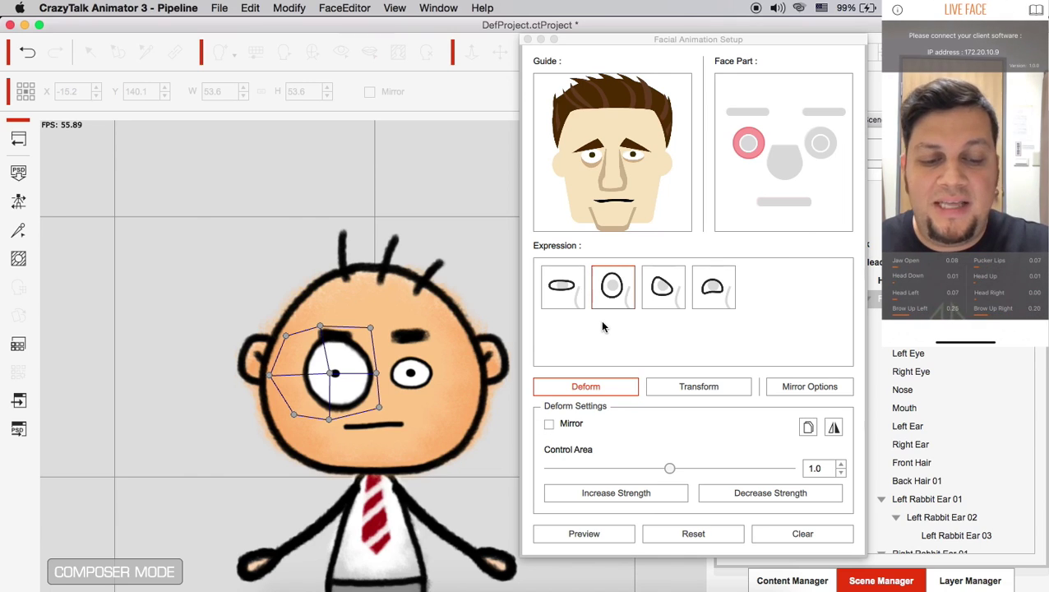
Close Facial Animation Setup, return to Stage Mode and select Ted
left_click(528, 40)
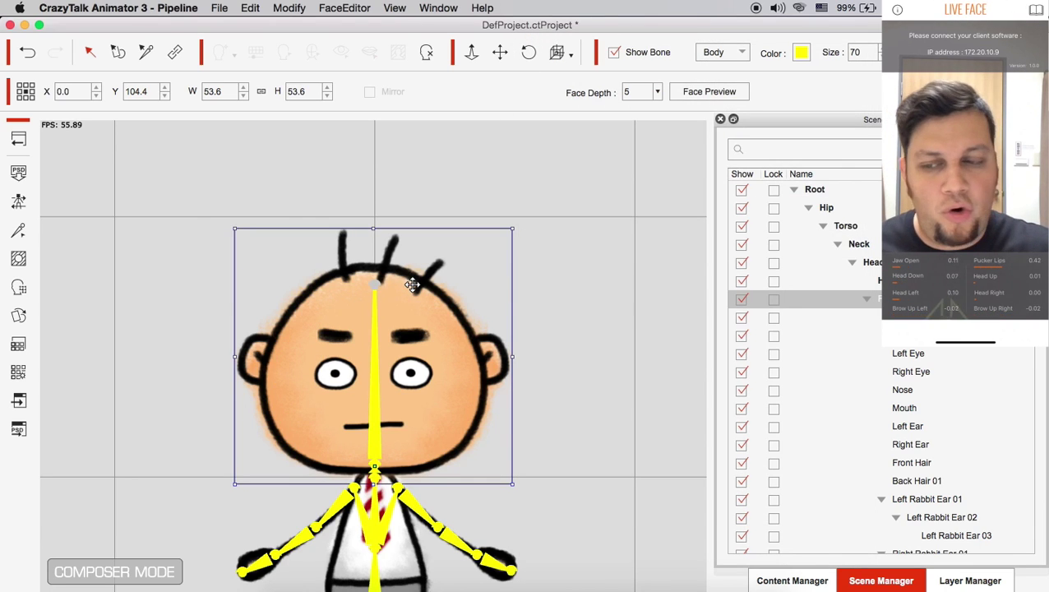
left_click(18, 139)
left_click(302, 238)
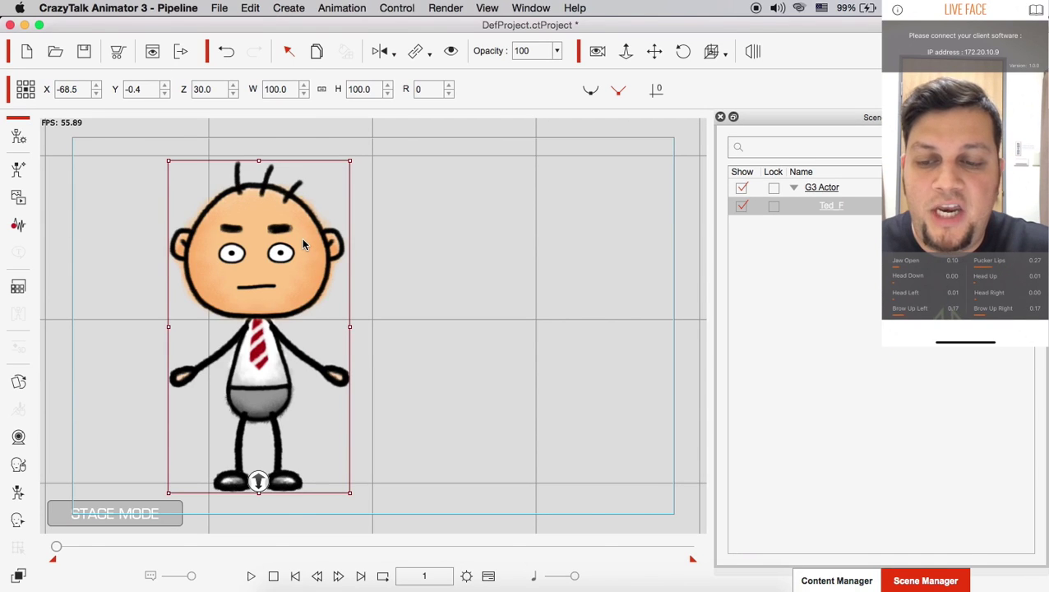
Connect Facial Mocap to the phone's face tracker and start the live preview
left_click(18, 439)
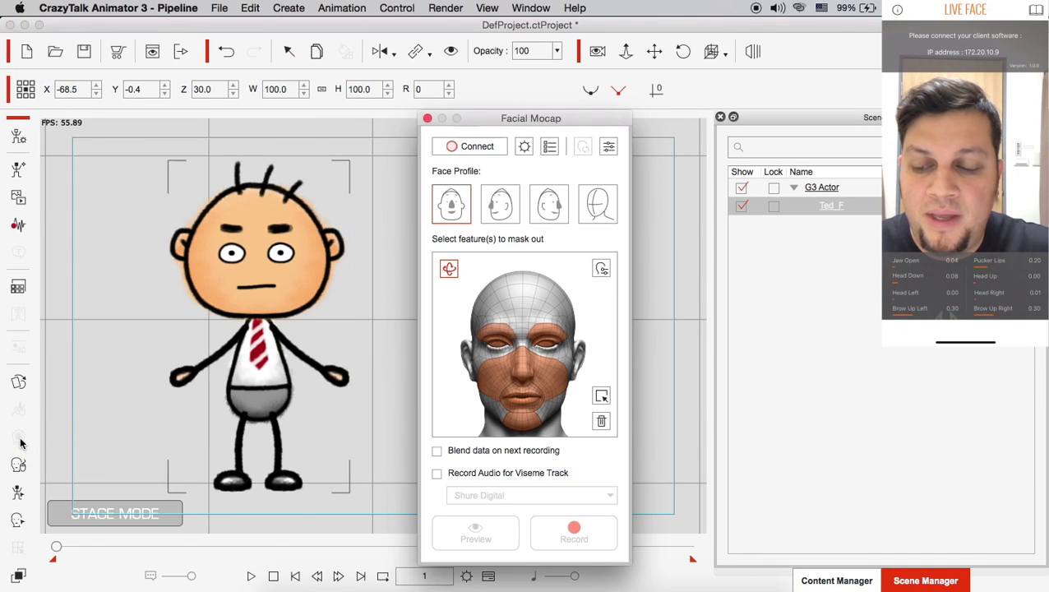
left_click(469, 147)
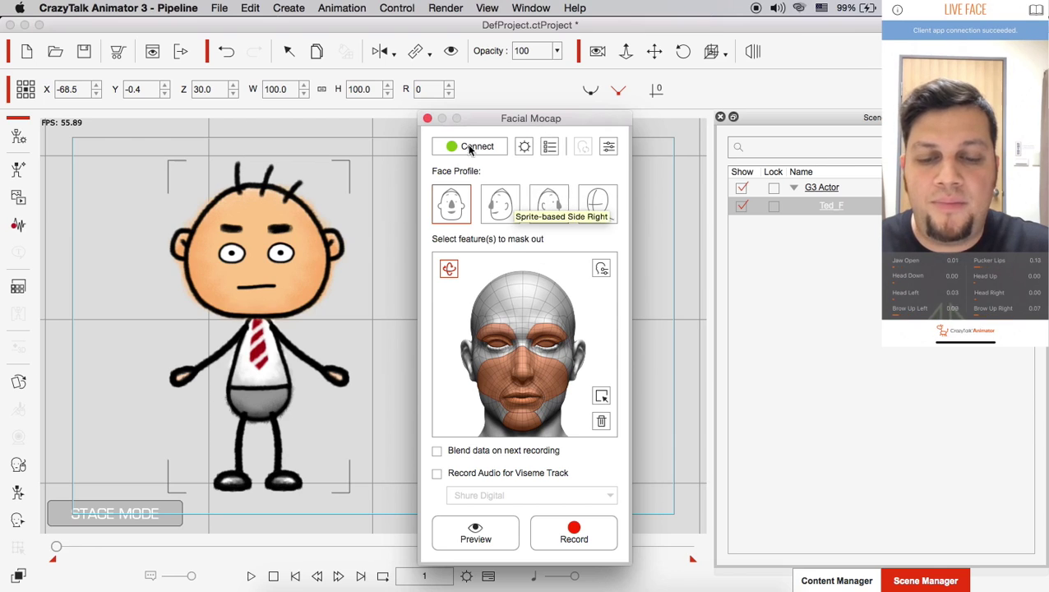
left_click(476, 533)
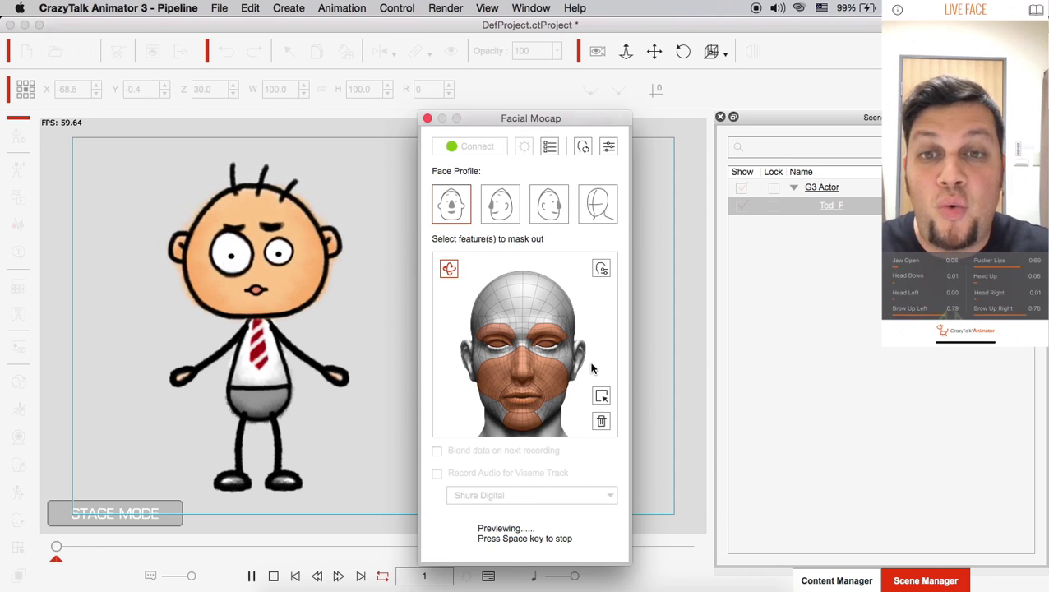
Verify Expression Mapping still uses eyeWide_R, close it and stop the live preview
left_click(601, 269)
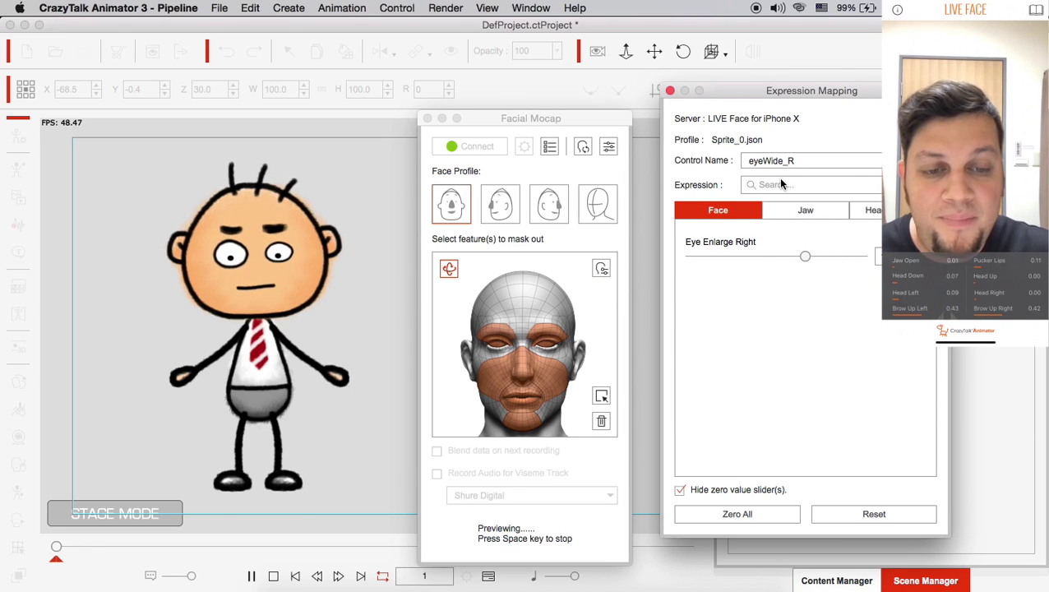
left_click(775, 163)
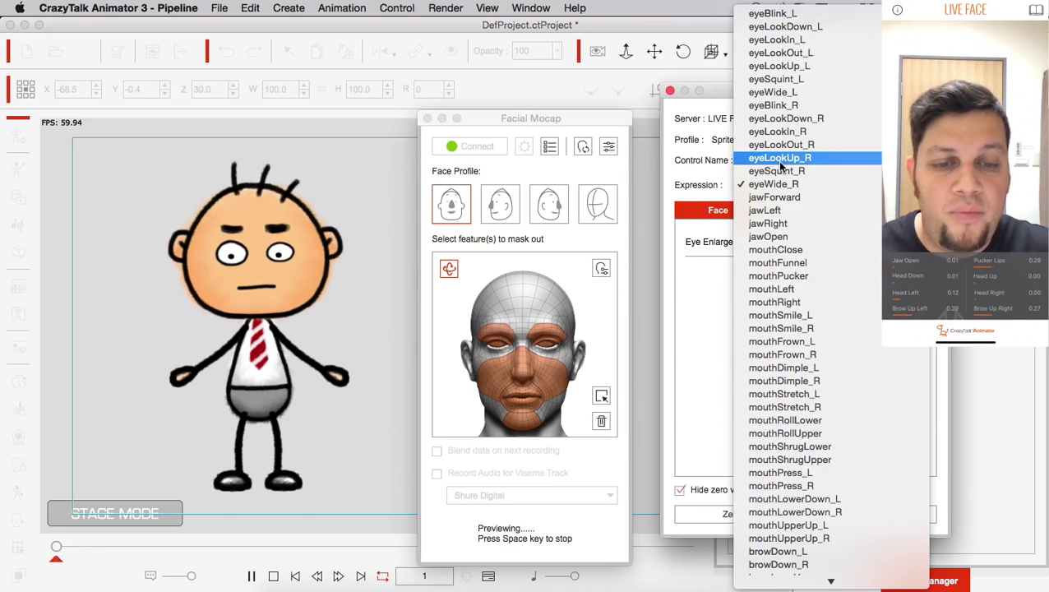
left_click(712, 137)
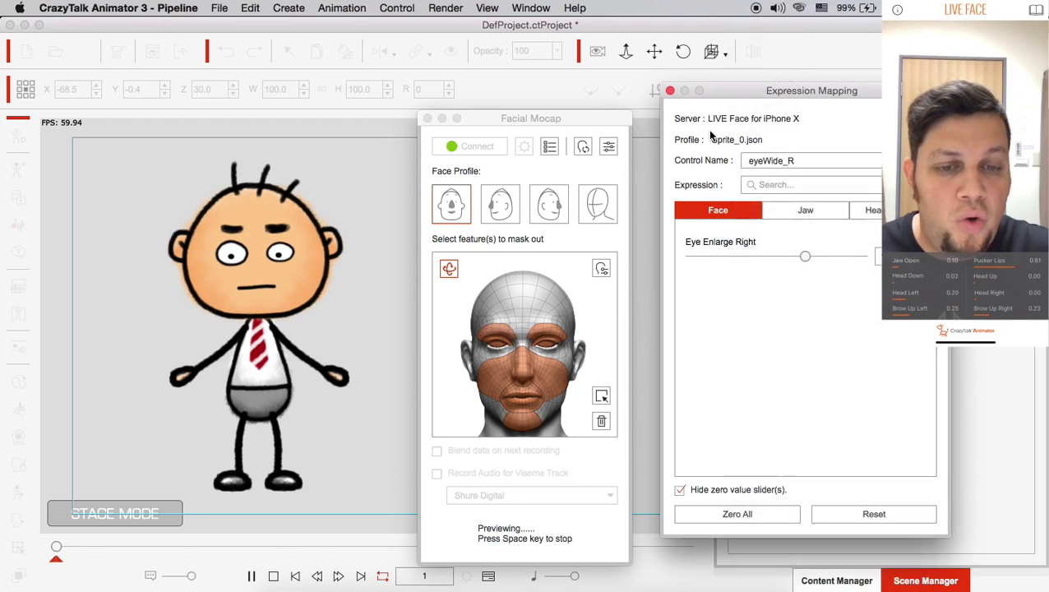
left_click(670, 91)
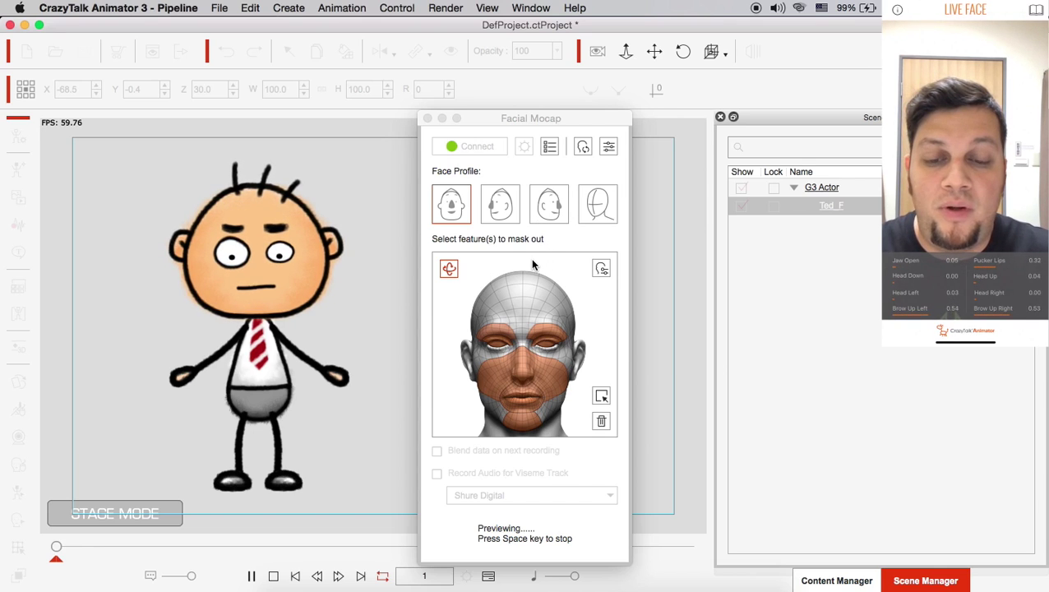
left_click(529, 127)
Stop the mocap preview, return to Composer mode, and open the Sprite Editor for Ted's face
key("space")
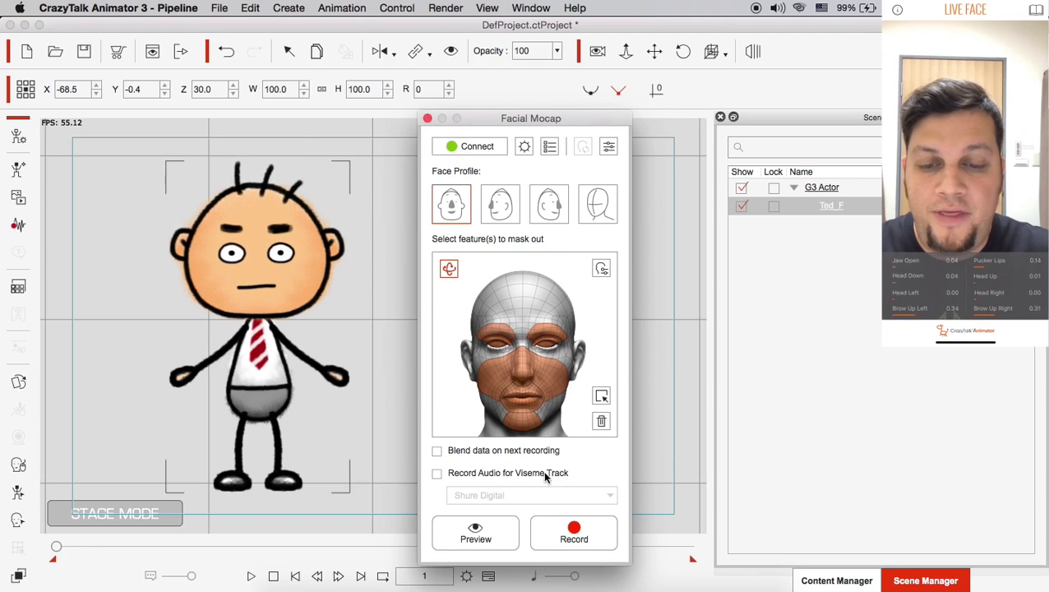
left_click(427, 120)
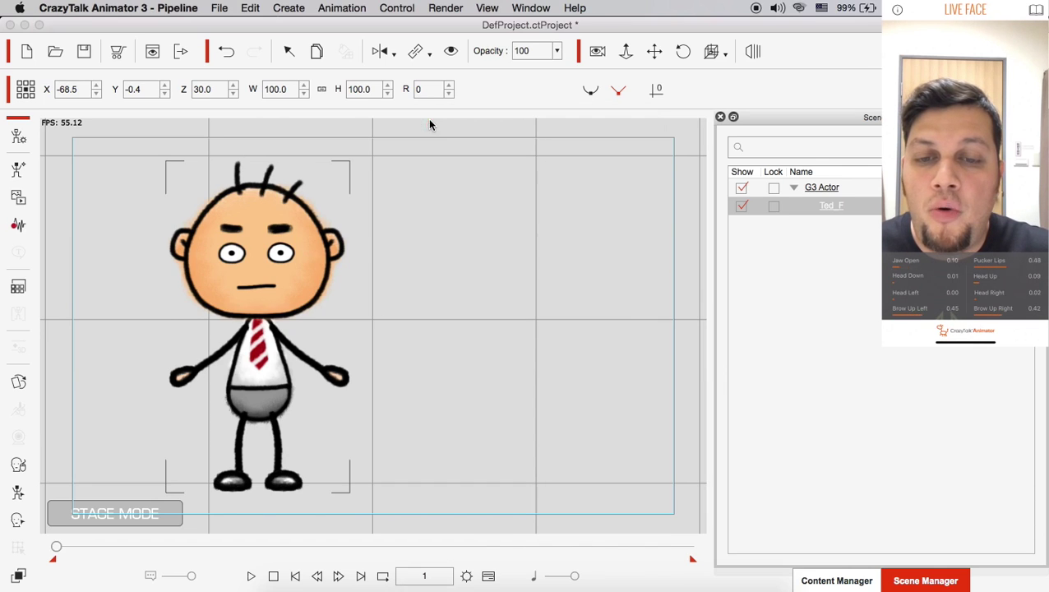
left_click(19, 142)
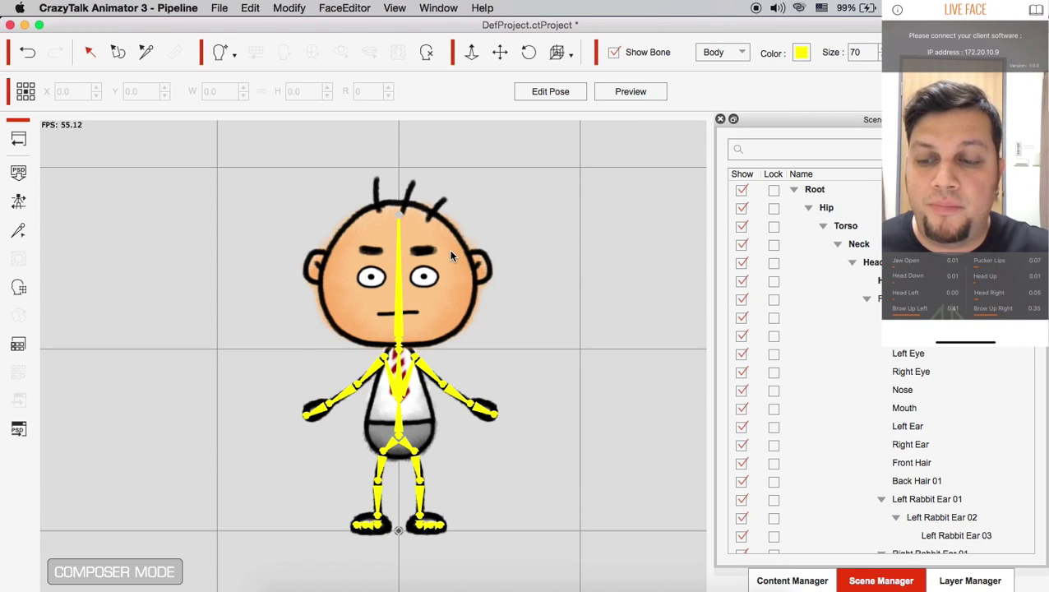
left_click(449, 249)
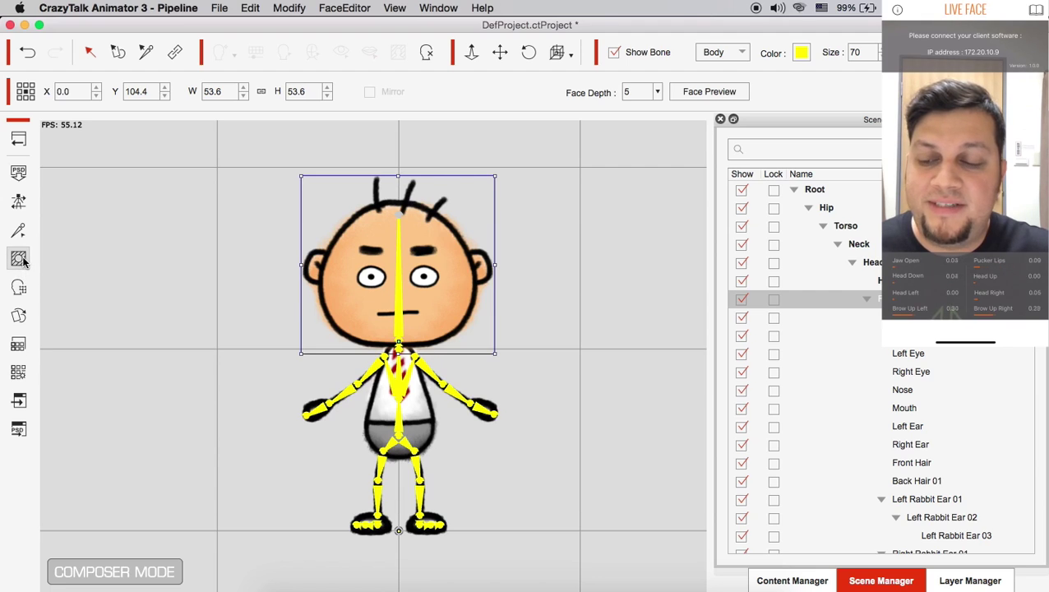
left_click(19, 315)
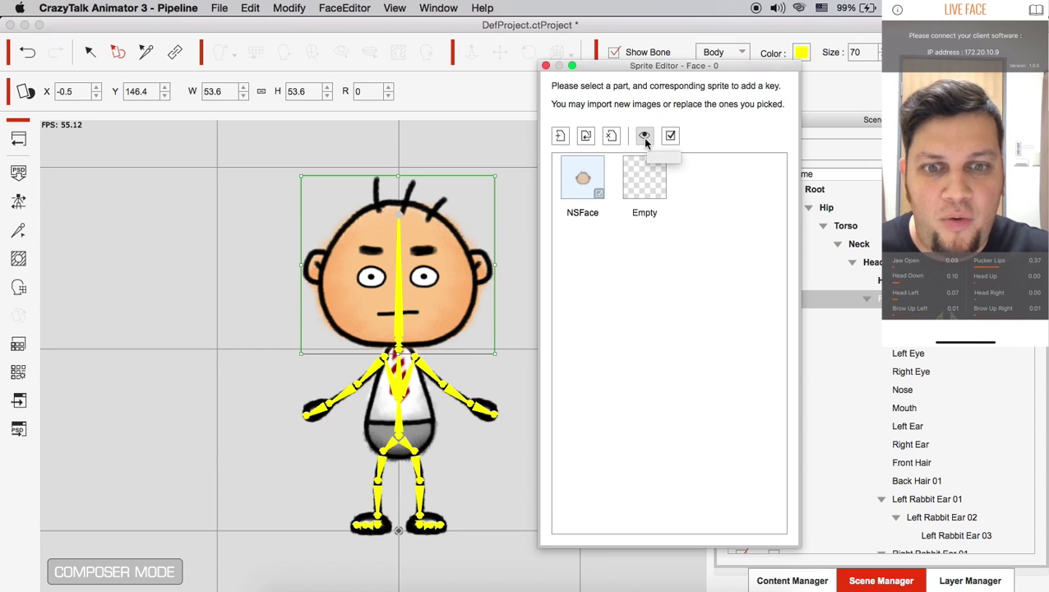
Cycle Ted's mouth through ShowTeeth, MouthOpen, EE, Oh, U, WOO and Normal, ending on SmileOpen
left_click(424, 277)
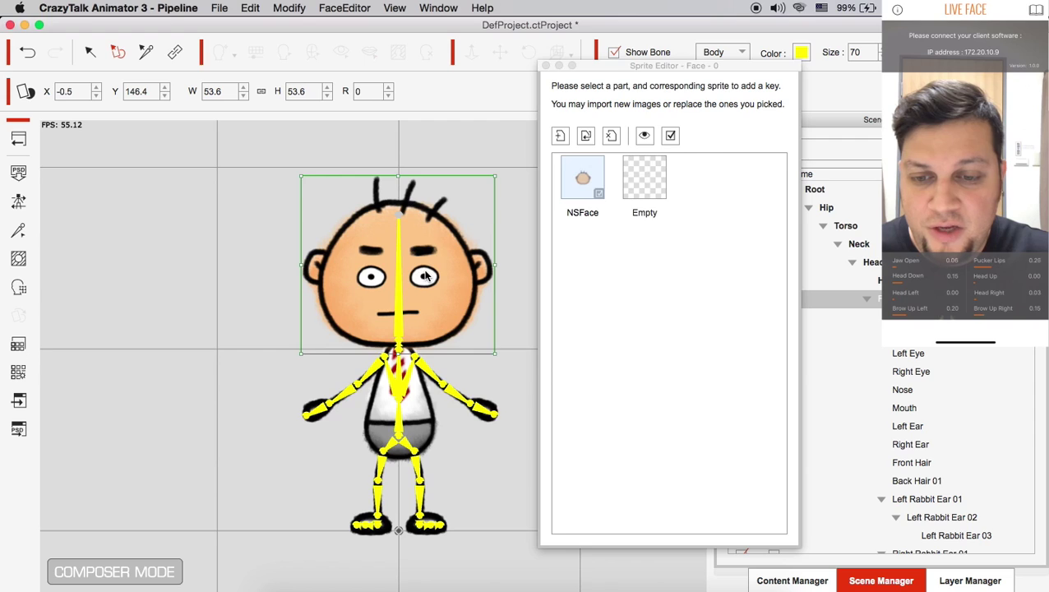
left_click(410, 314)
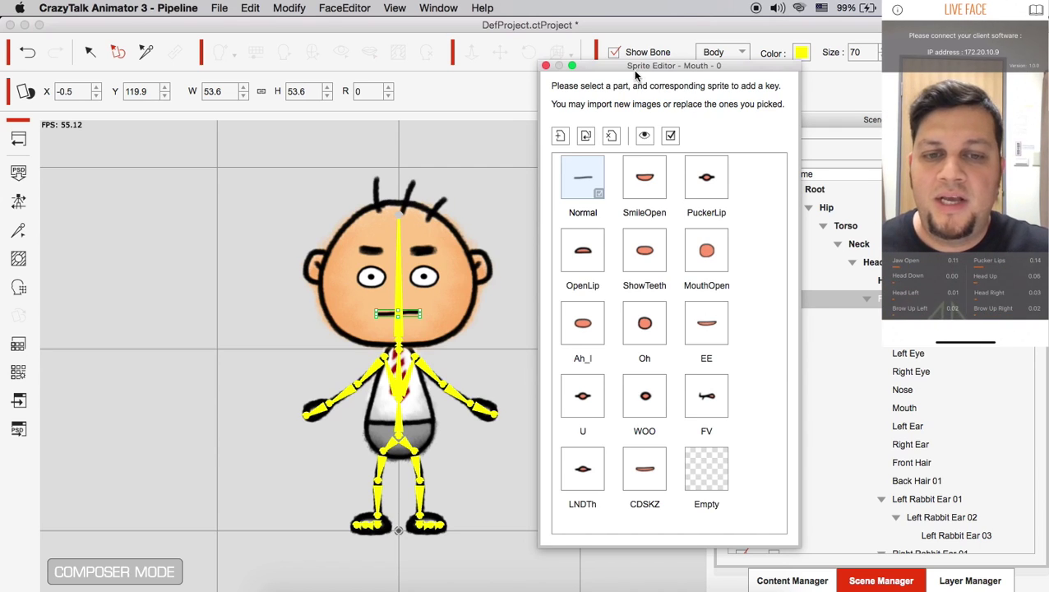
left_click(649, 179)
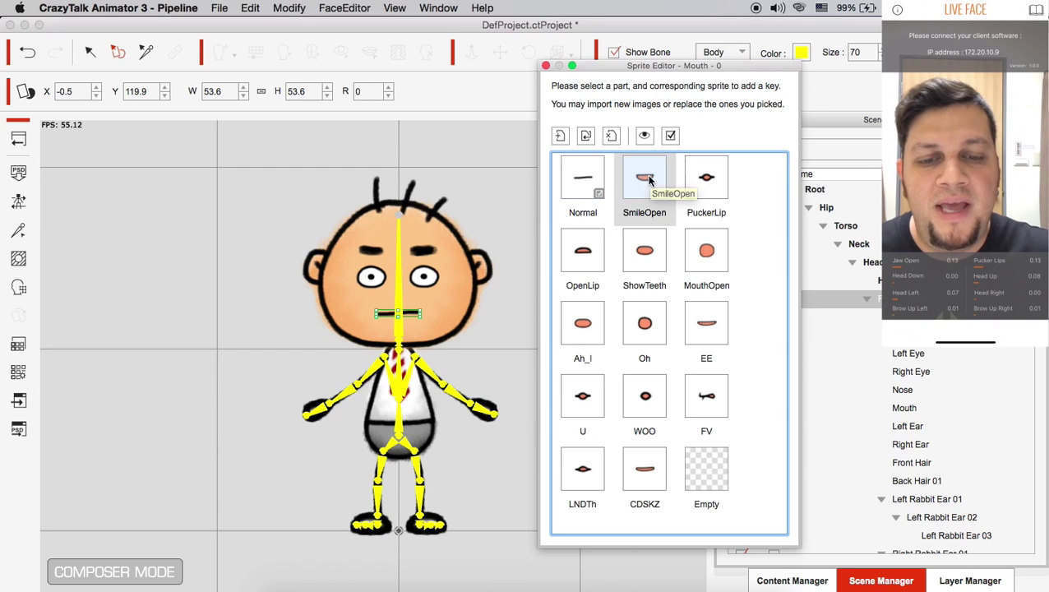
left_click(645, 248)
left_click(706, 250)
left_click(707, 323)
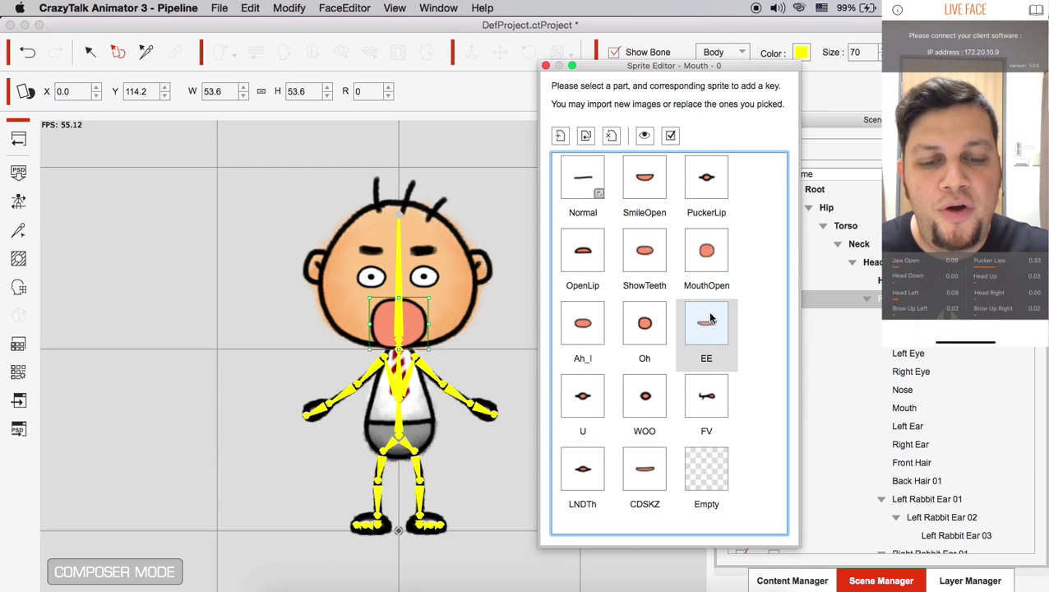
left_click(646, 325)
left_click(583, 398)
left_click(645, 398)
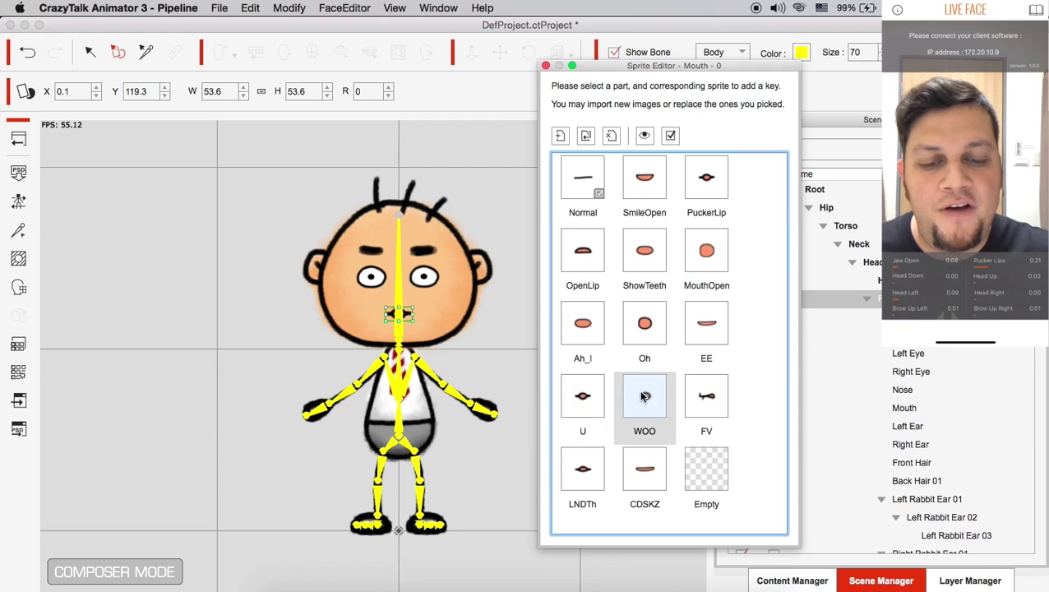
left_click(595, 187)
left_click(658, 183)
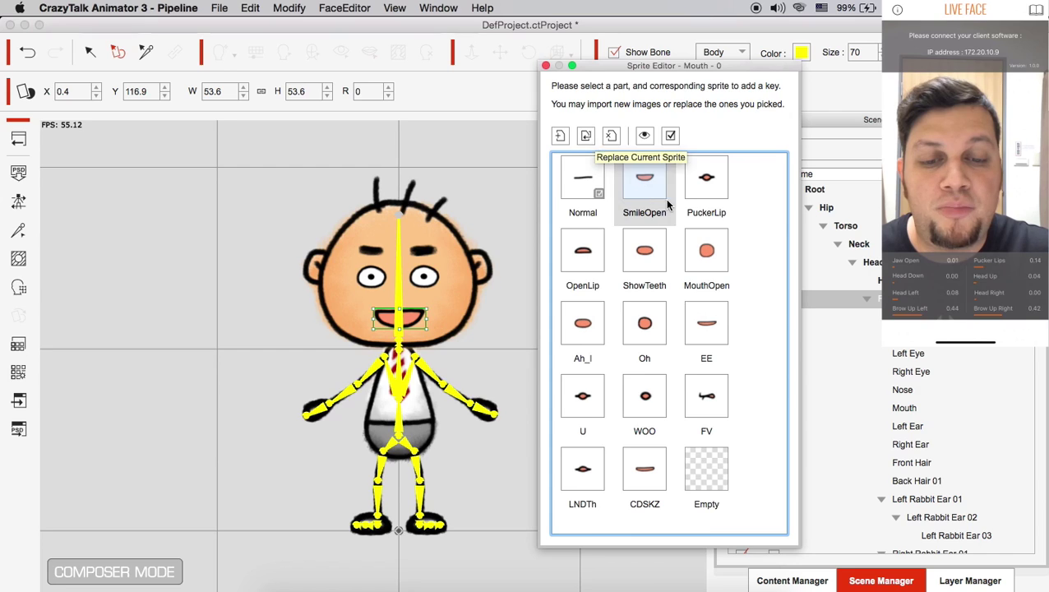
Replace the SmileOpen mouth sprite with SmileOpen.png from the Sprite OK folder
double_click(644, 212)
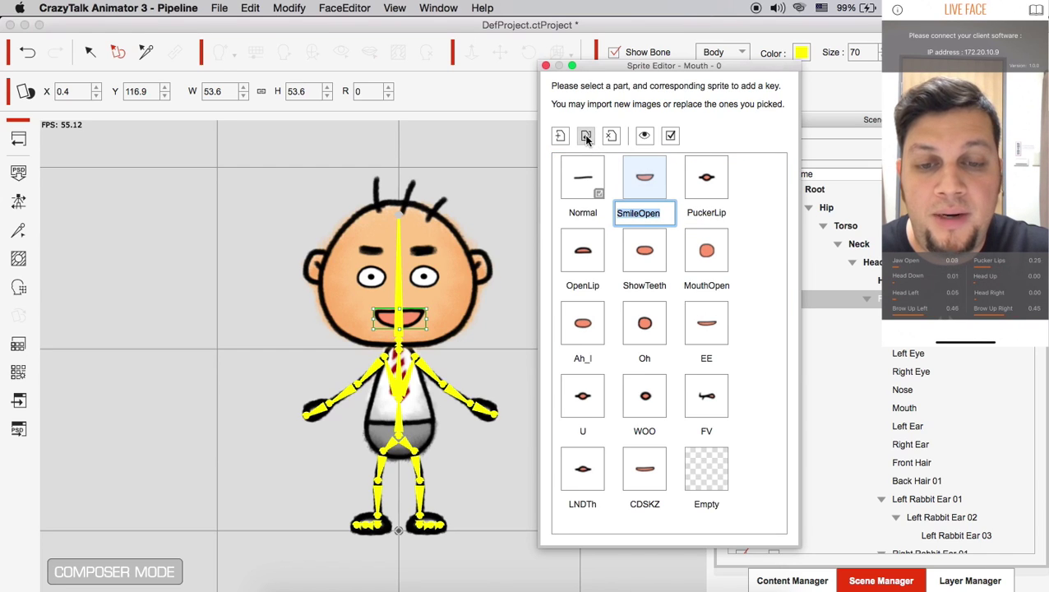
left_click(586, 137)
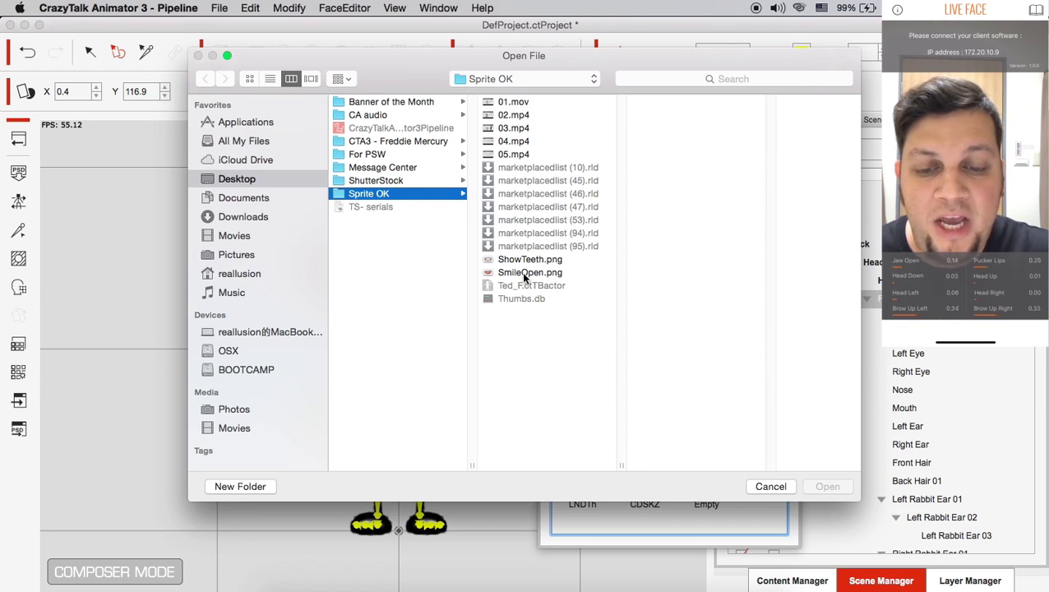
left_click(521, 271)
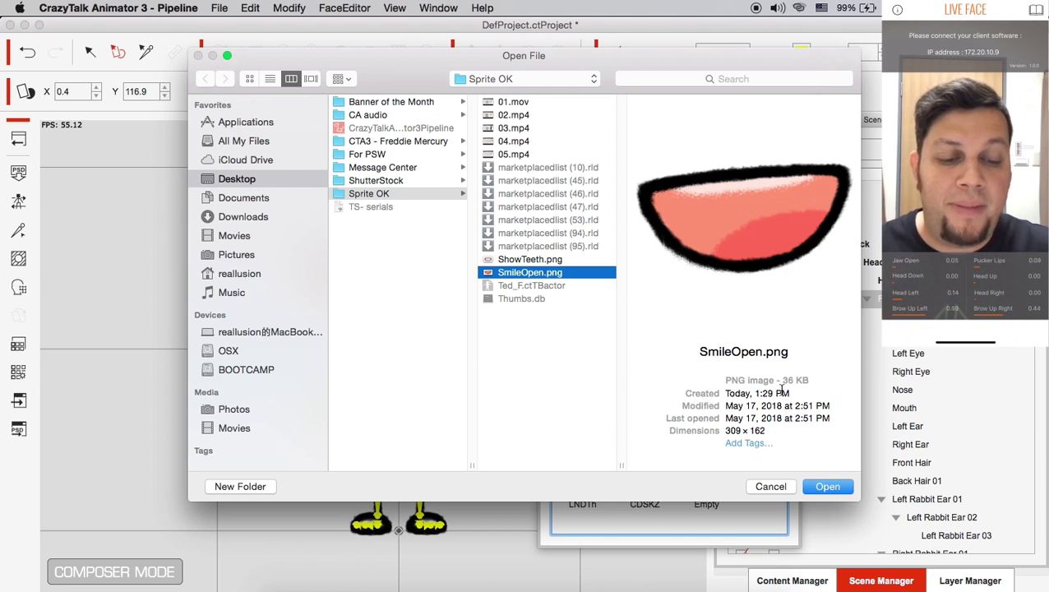
left_click(828, 487)
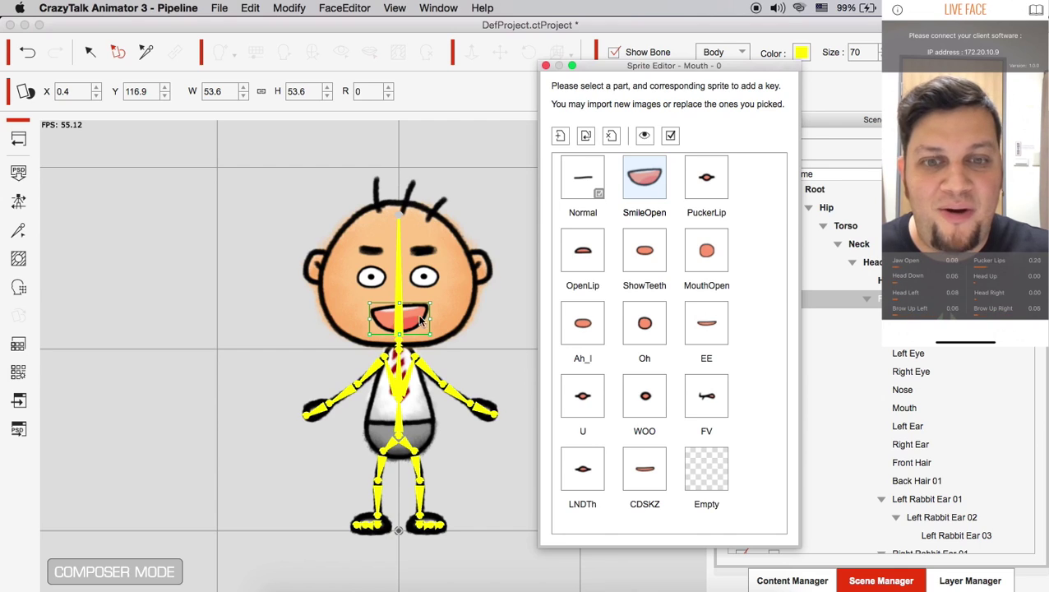
Swap the ShowTeeth mouth sprite for ShowTeeth.png and close the Sprite Editor
left_click(655, 259)
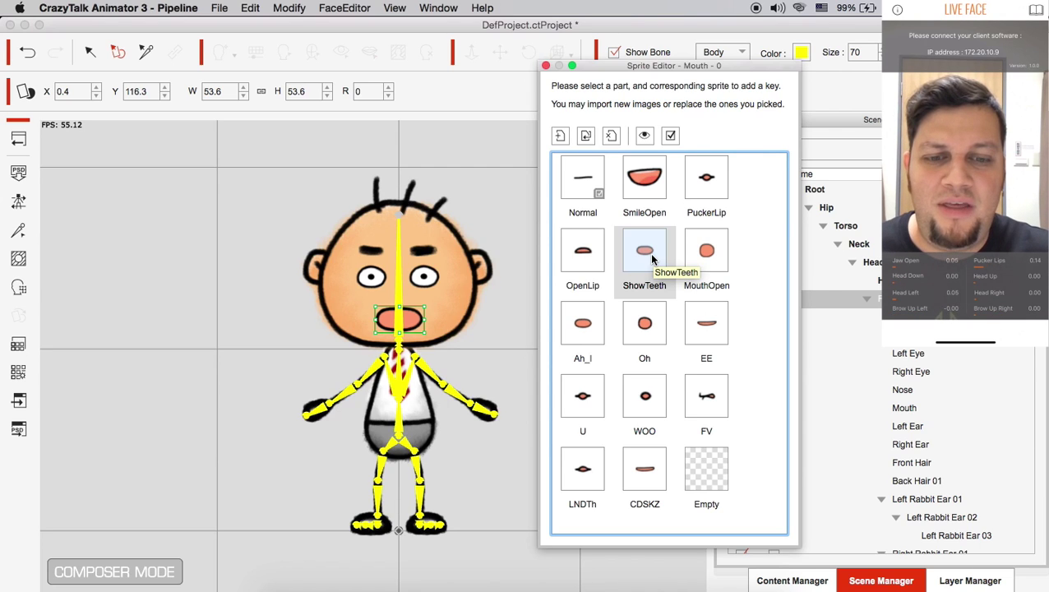
left_click(586, 137)
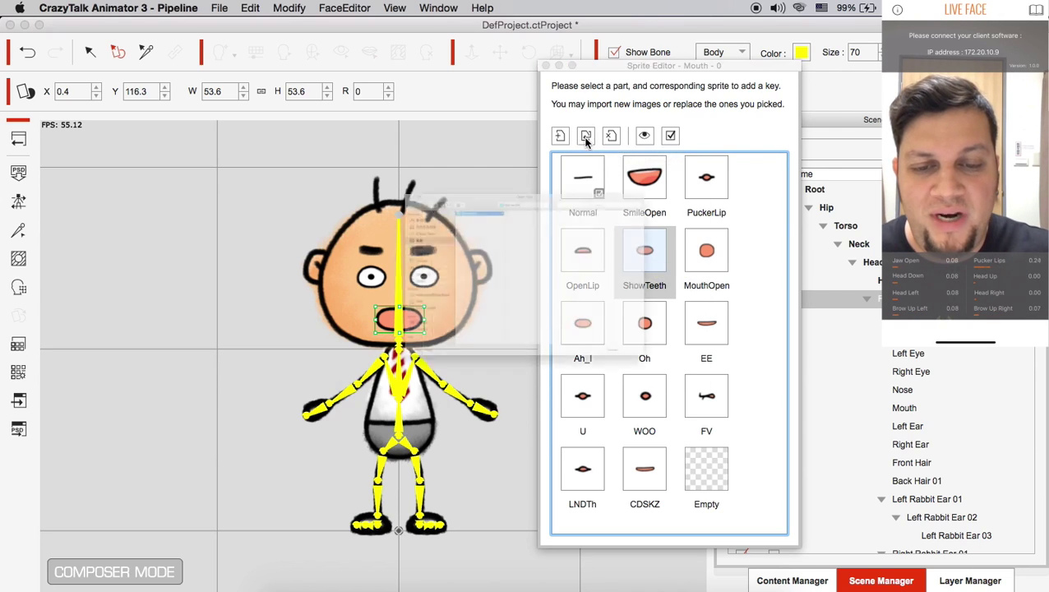
left_click(533, 260)
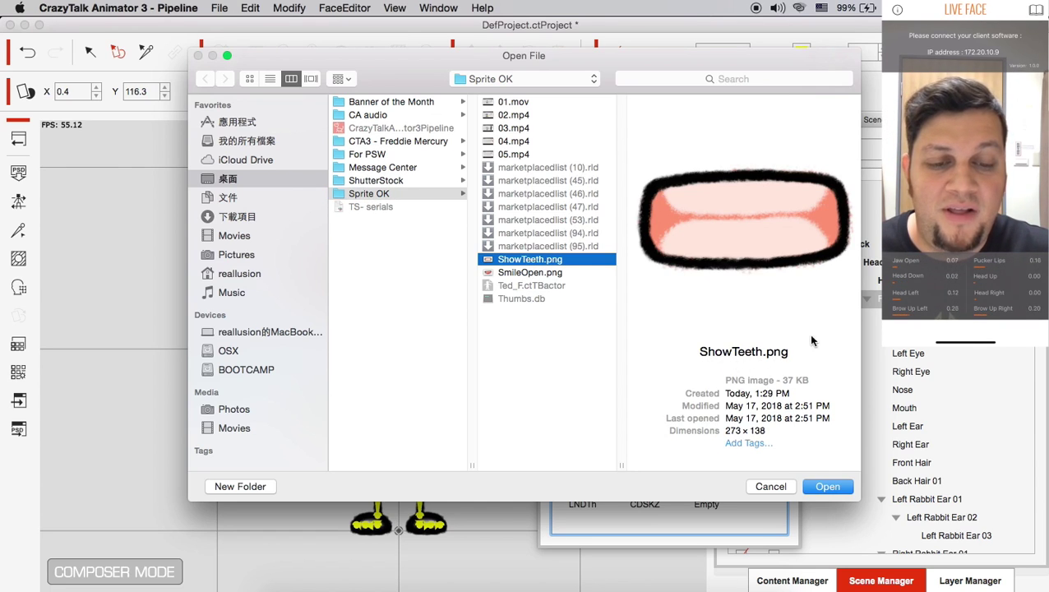
left_click(828, 486)
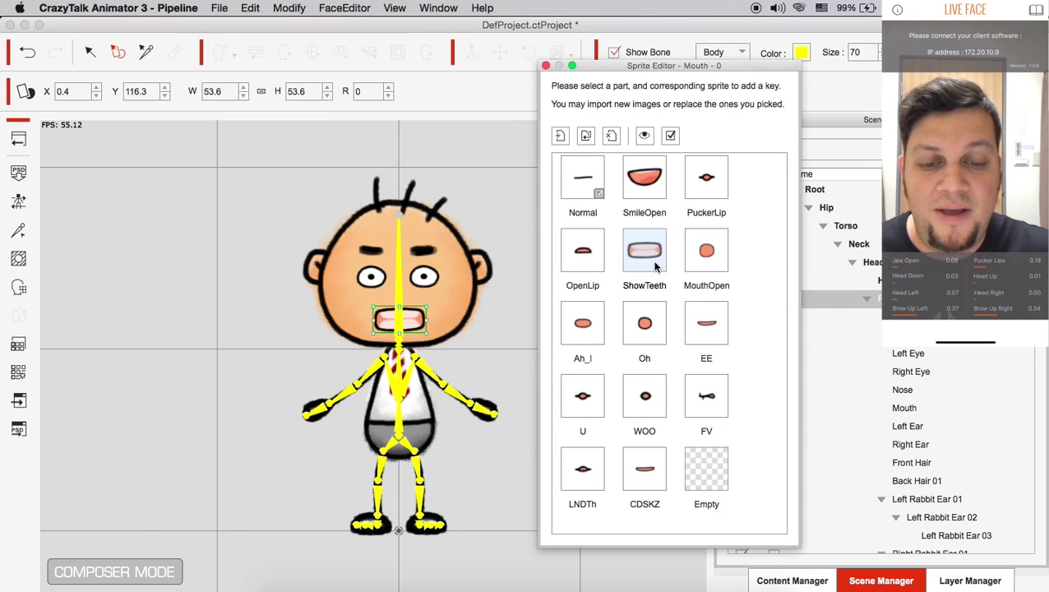
left_click(545, 66)
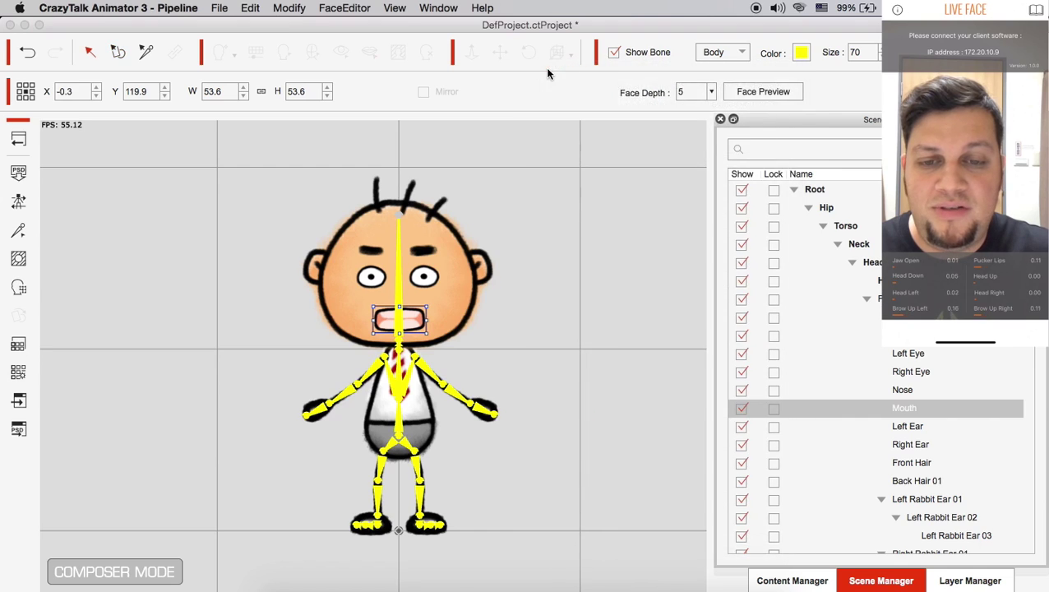
Back on the stage, select Ted and start a live Facial Mocap preview
left_click(18, 140)
left_click(237, 260)
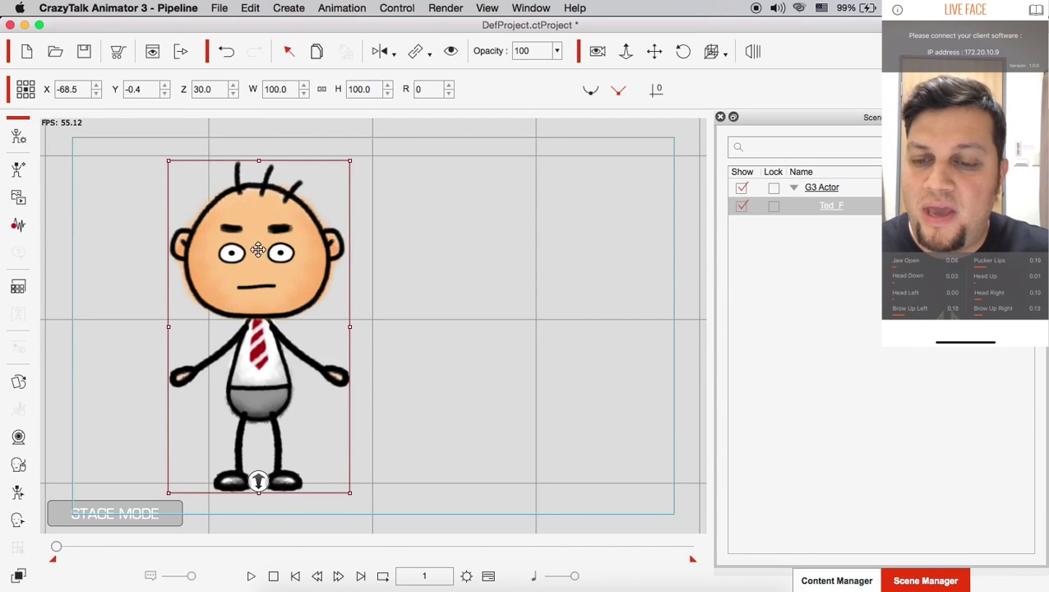
left_click(18, 436)
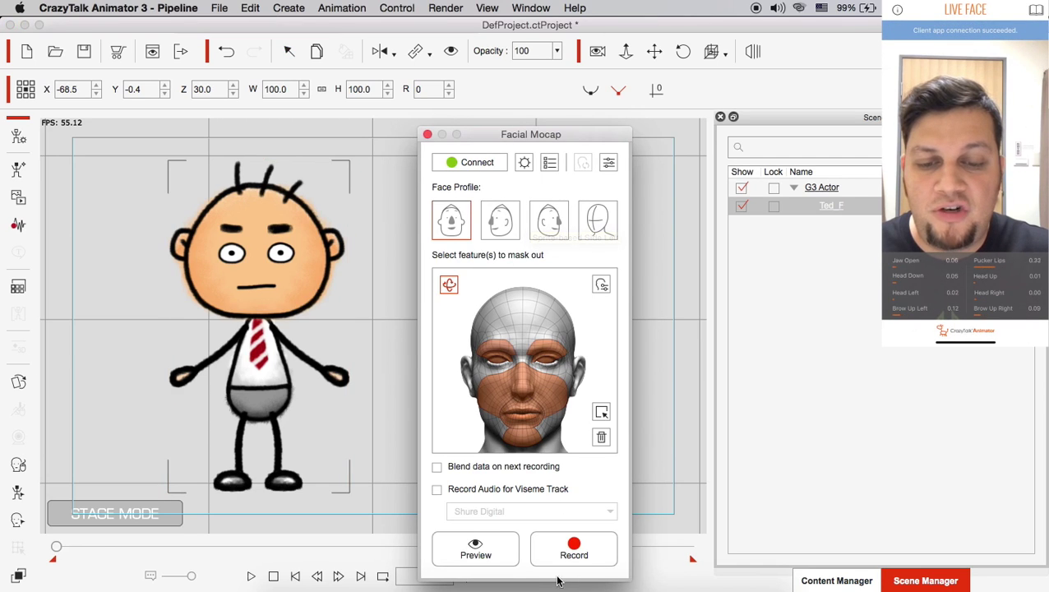
left_click(476, 548)
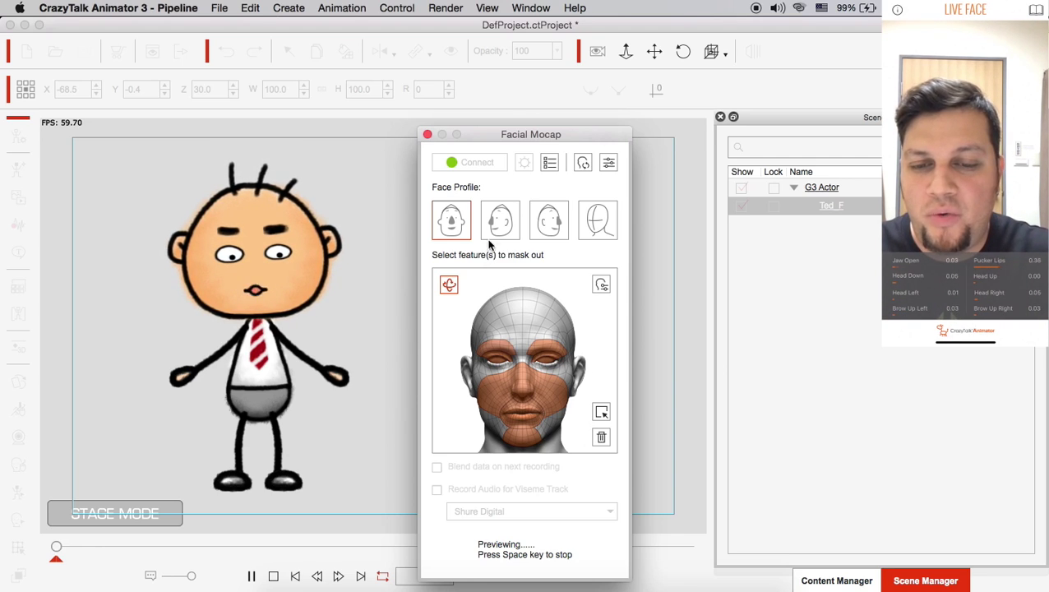
Stop the mocap preview, close Facial Mocap, and select Ted's mouth in Composer mode
key("space")
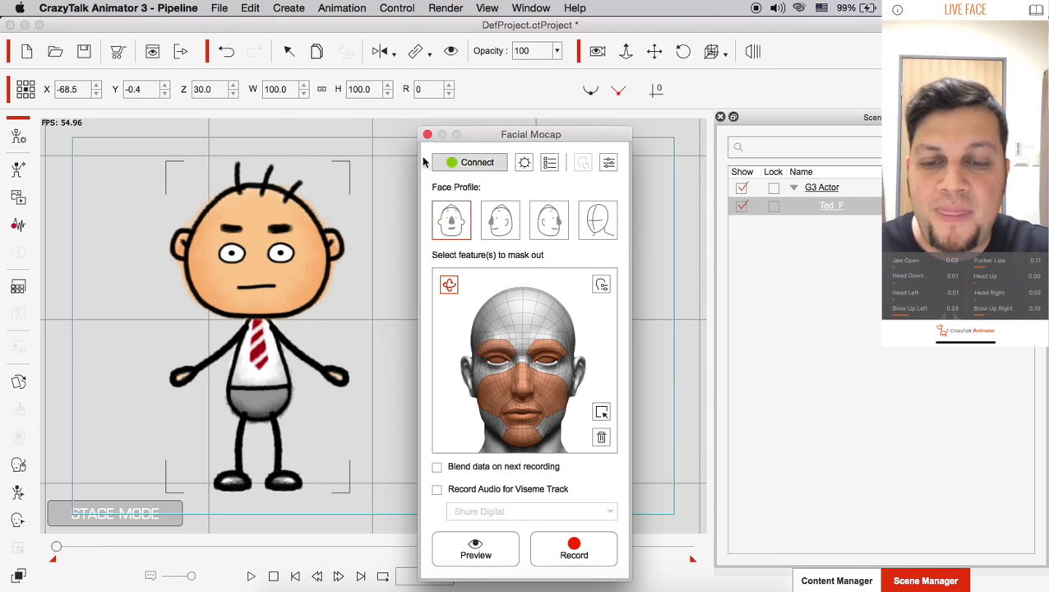
left_click(427, 134)
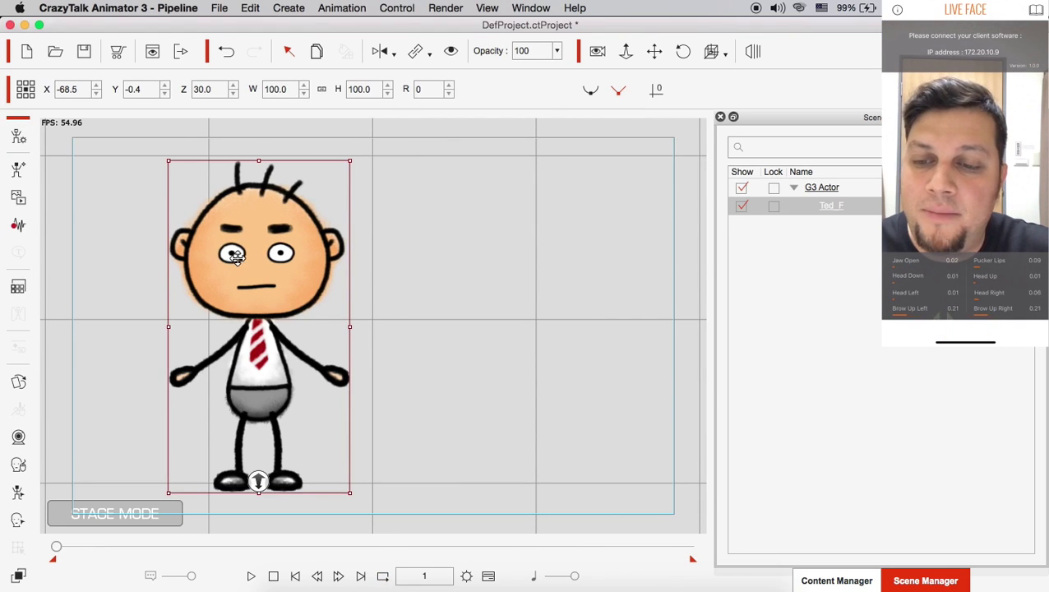
left_click(18, 138)
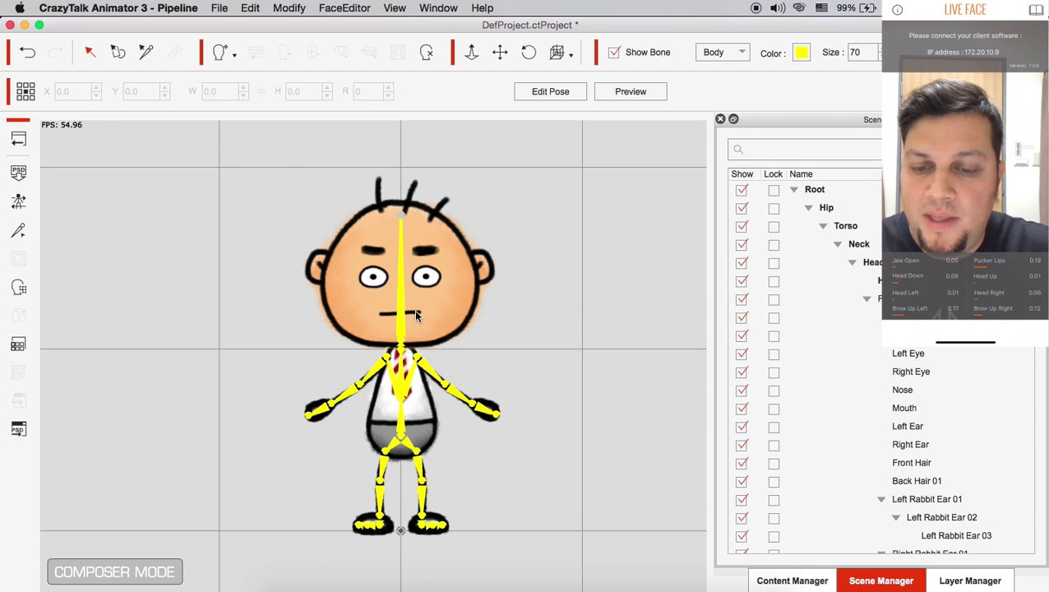
left_click(414, 311)
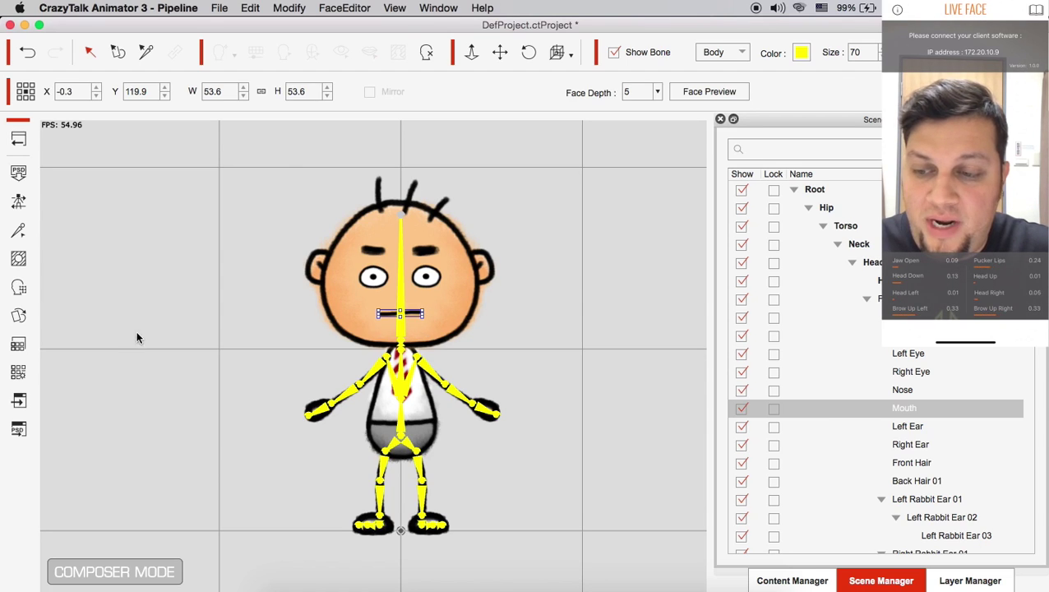
Open the Bone Editor on the Mouth layer with Show Wireframe enabled
left_click(19, 231)
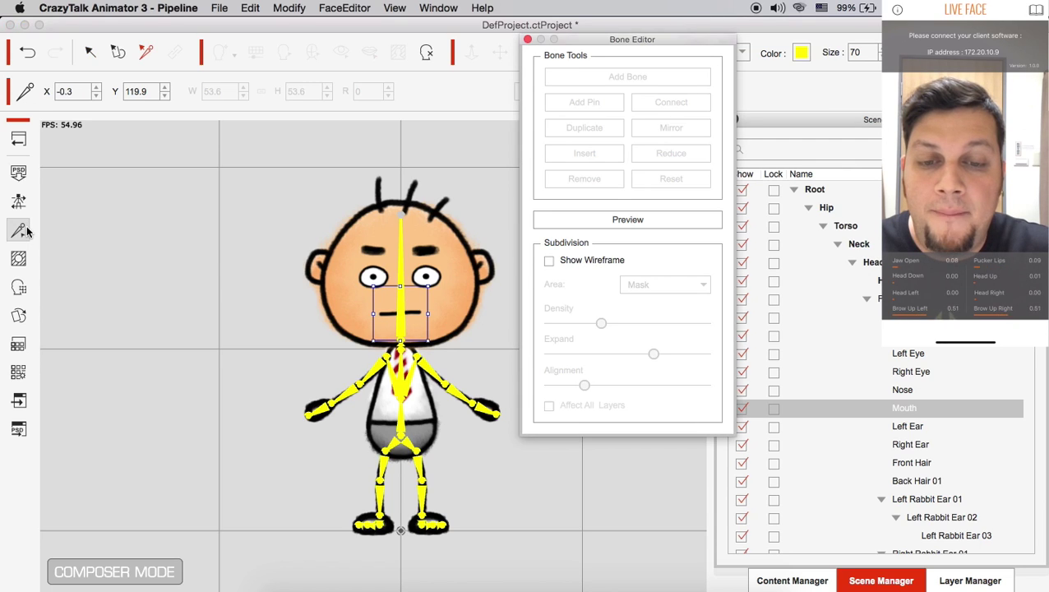
left_click_drag(614, 38, 625, 60)
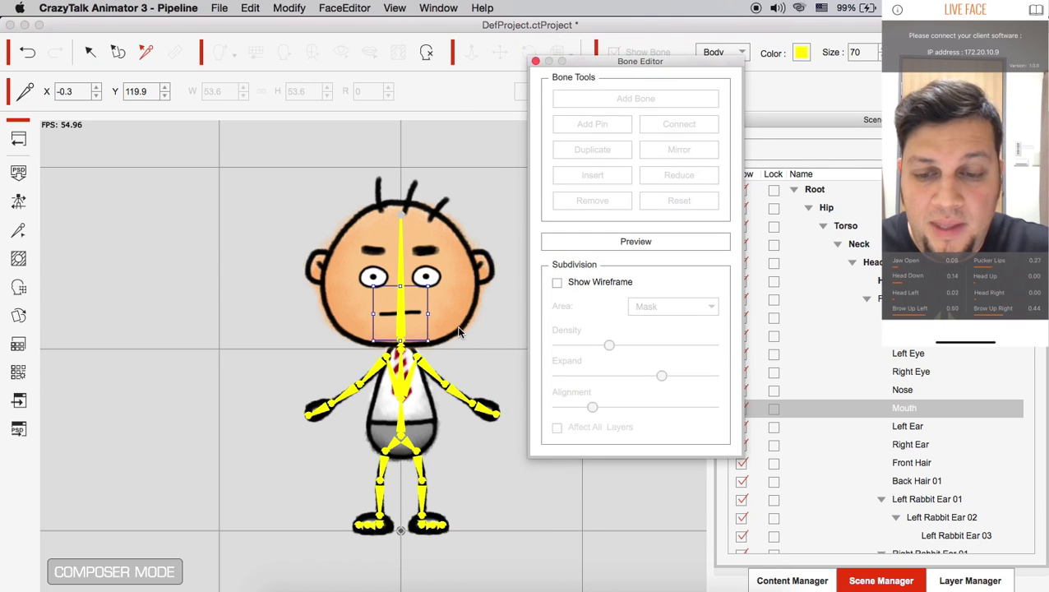
left_click(413, 316)
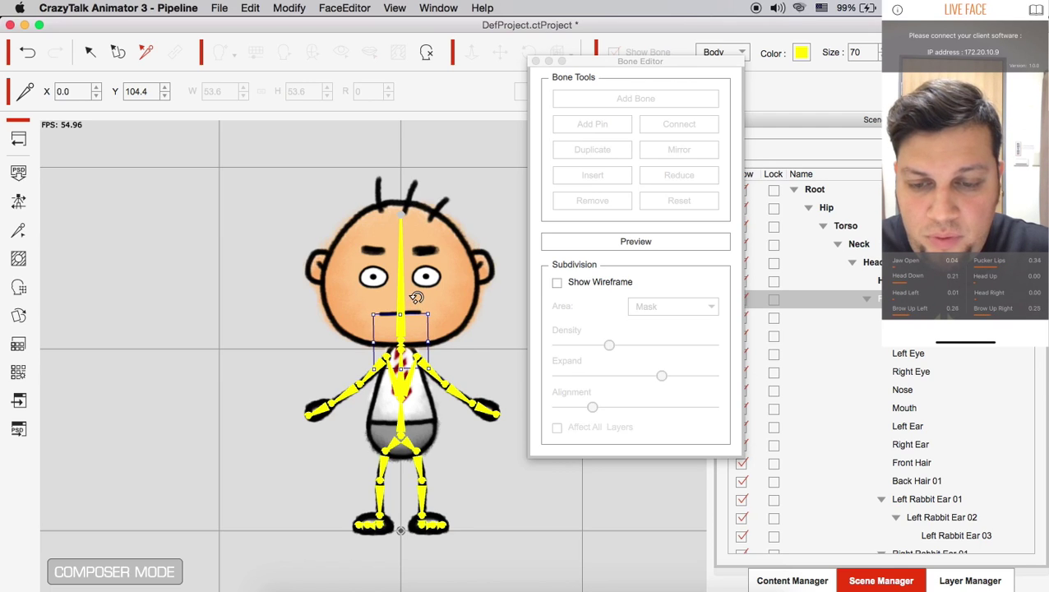
left_click(414, 310)
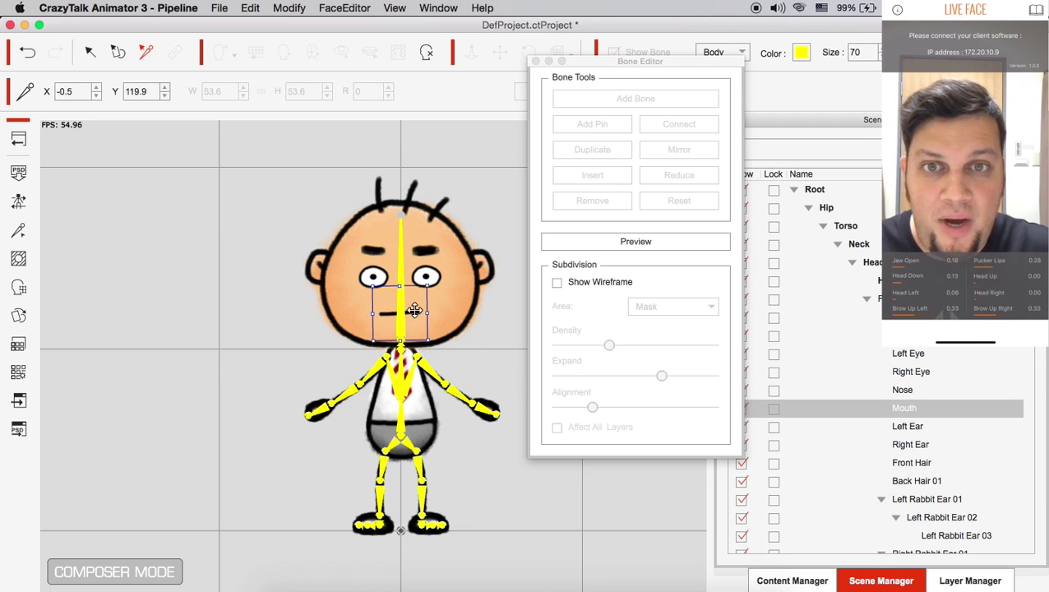
left_click(558, 284)
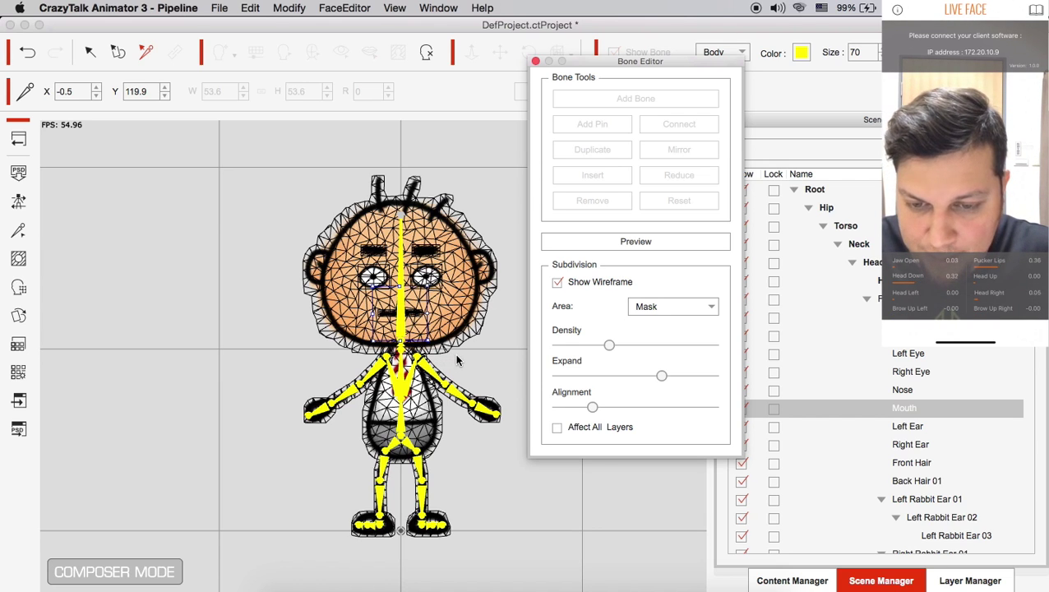
Zoom in on the head and push the mouth's Subdivision Density slider near maximum
scroll(458, 361, "up", 5)
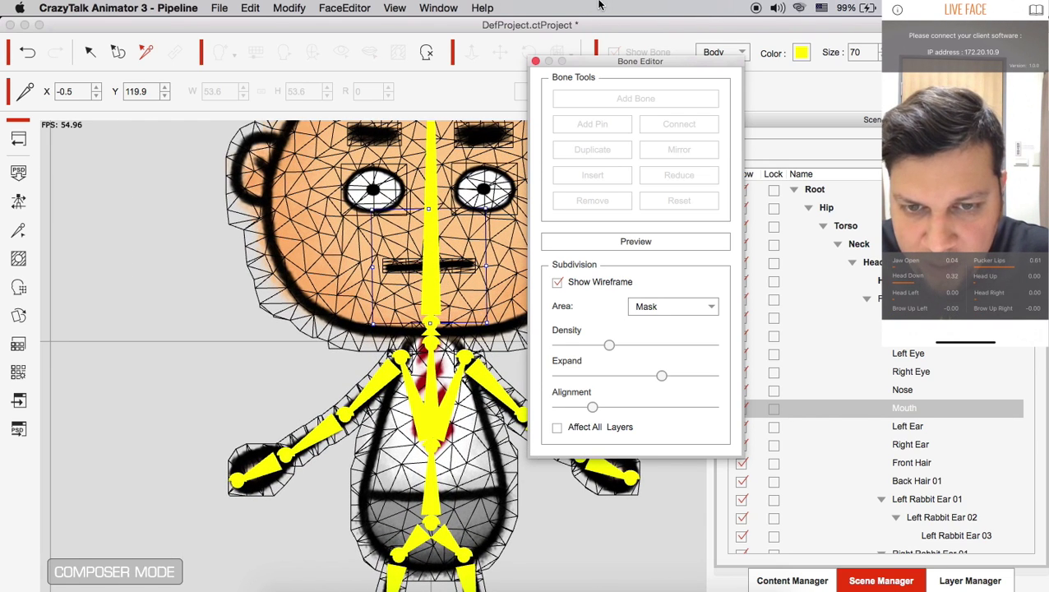
left_click_drag(618, 63, 758, 58)
scroll(544, 238, "up", 4)
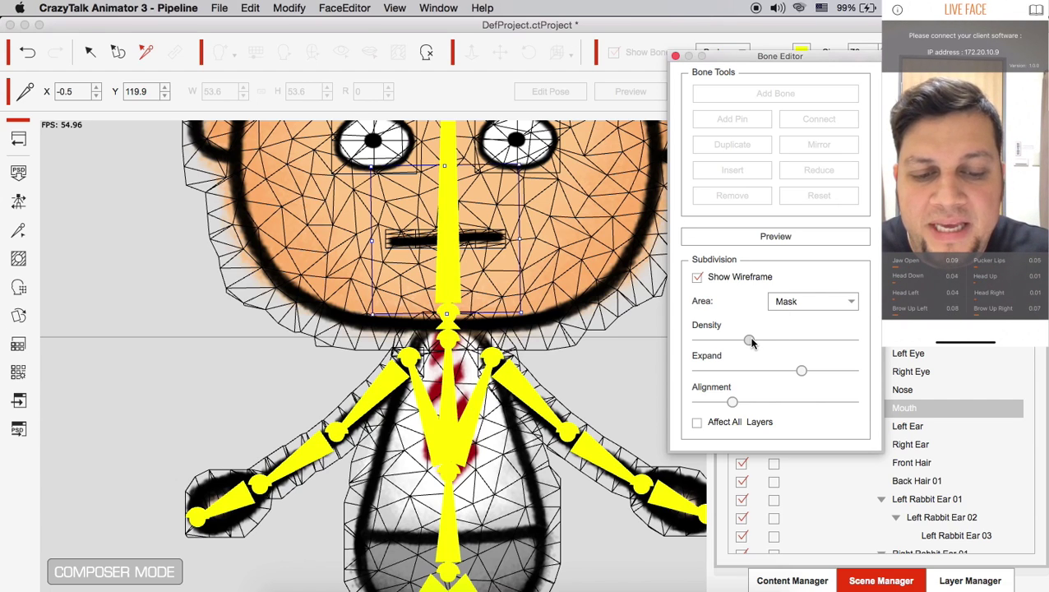
left_click_drag(750, 342, 836, 342)
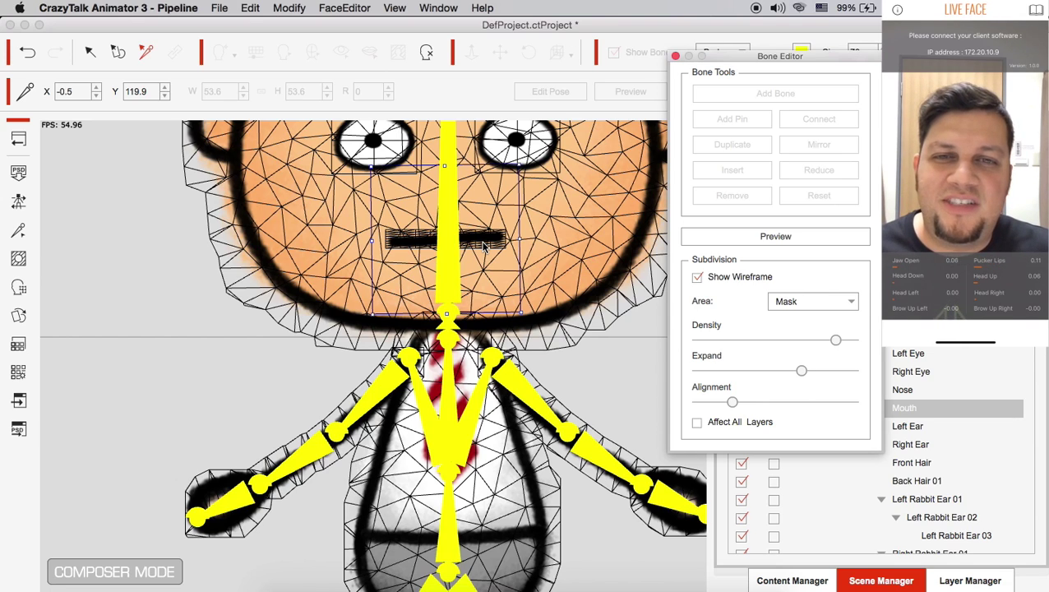
Close the Bone Editor, select Ted on the stage, and start a live Facial Mocap preview
left_click(675, 57)
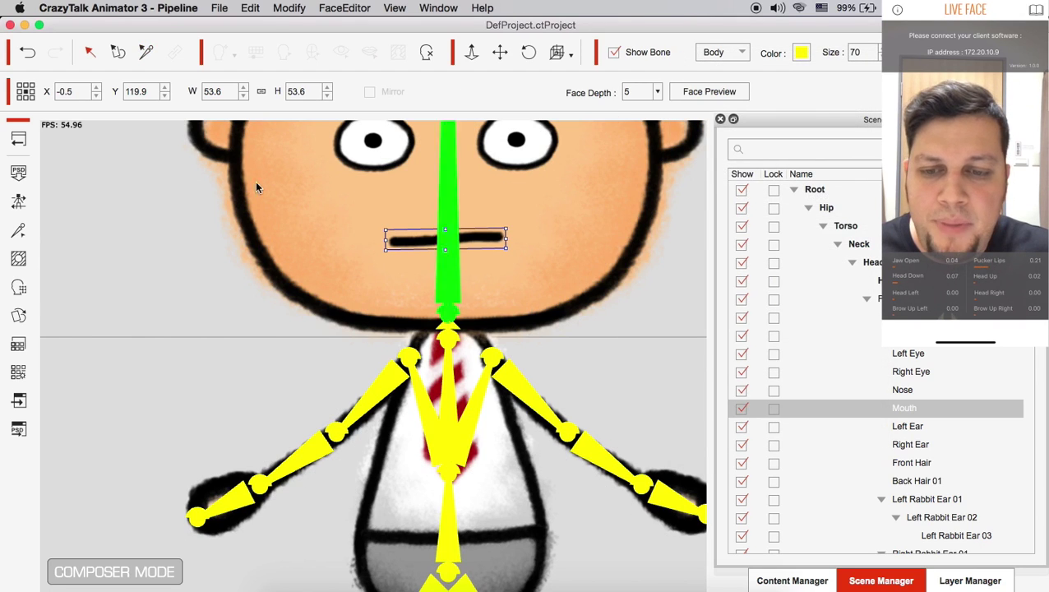
left_click(23, 143)
left_click(274, 274)
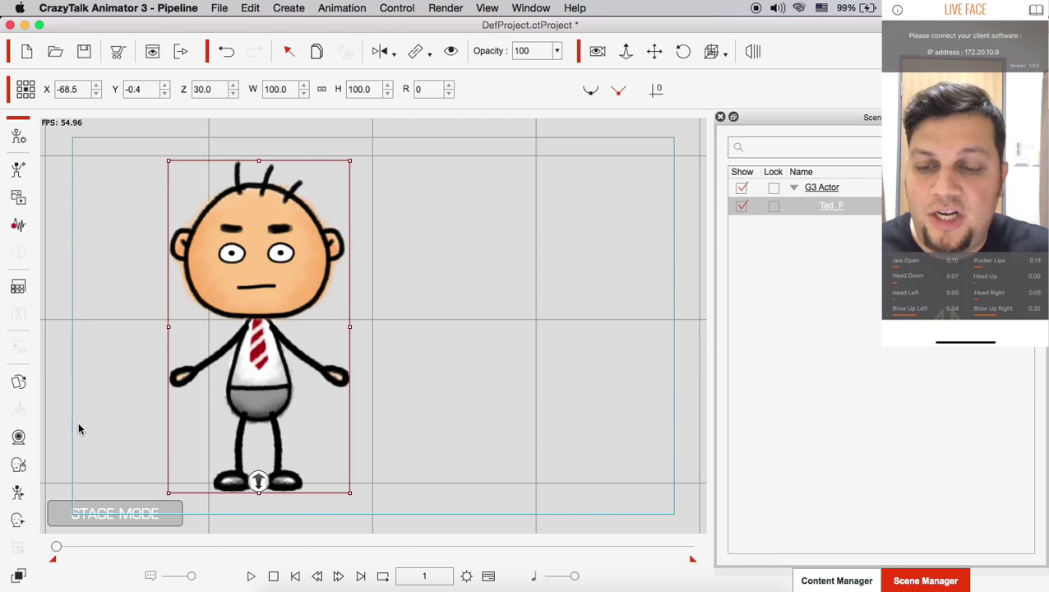
left_click(17, 438)
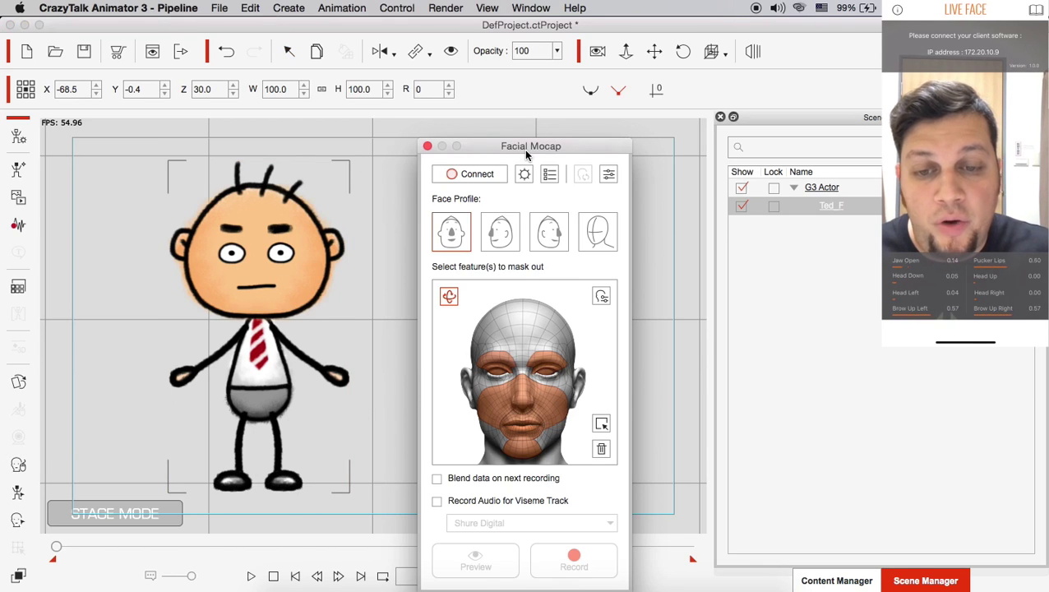
left_click_drag(526, 153, 558, 125)
left_click(507, 532)
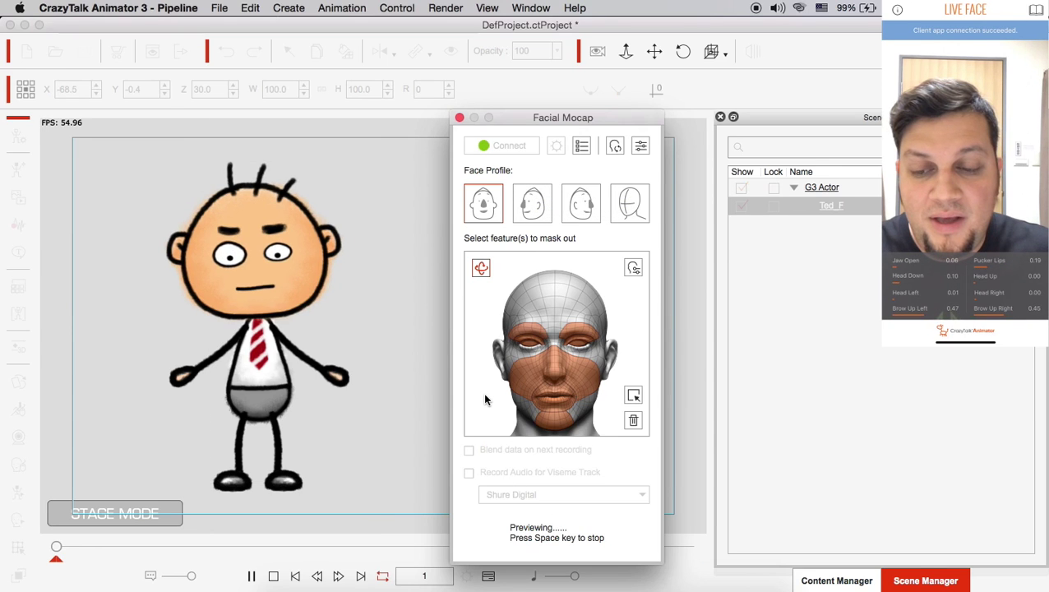